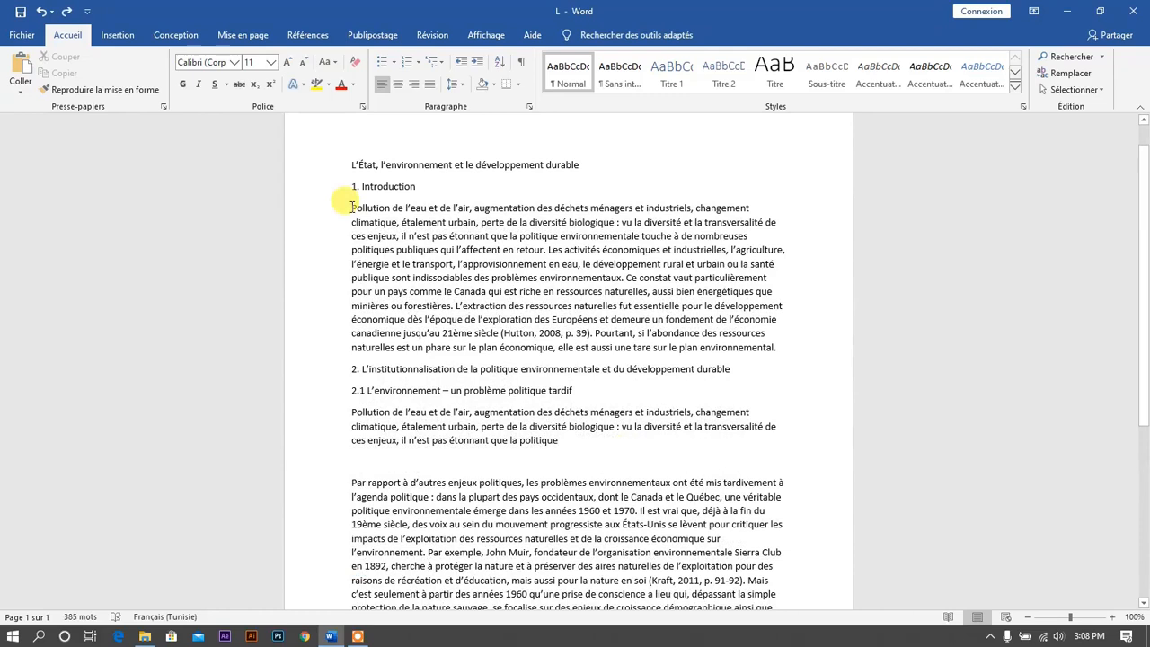
- Copy the first three lines of the introduction paragraph
left_click_drag(352, 208, 749, 237)
key("ctrl+c")
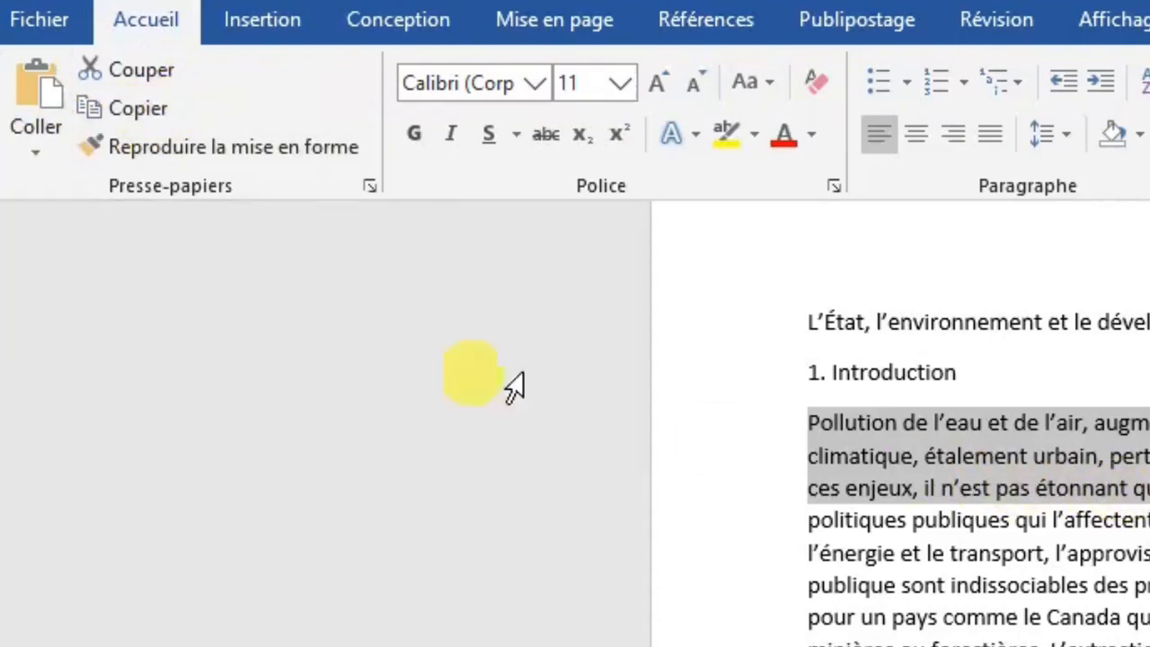
left_click(126, 110)
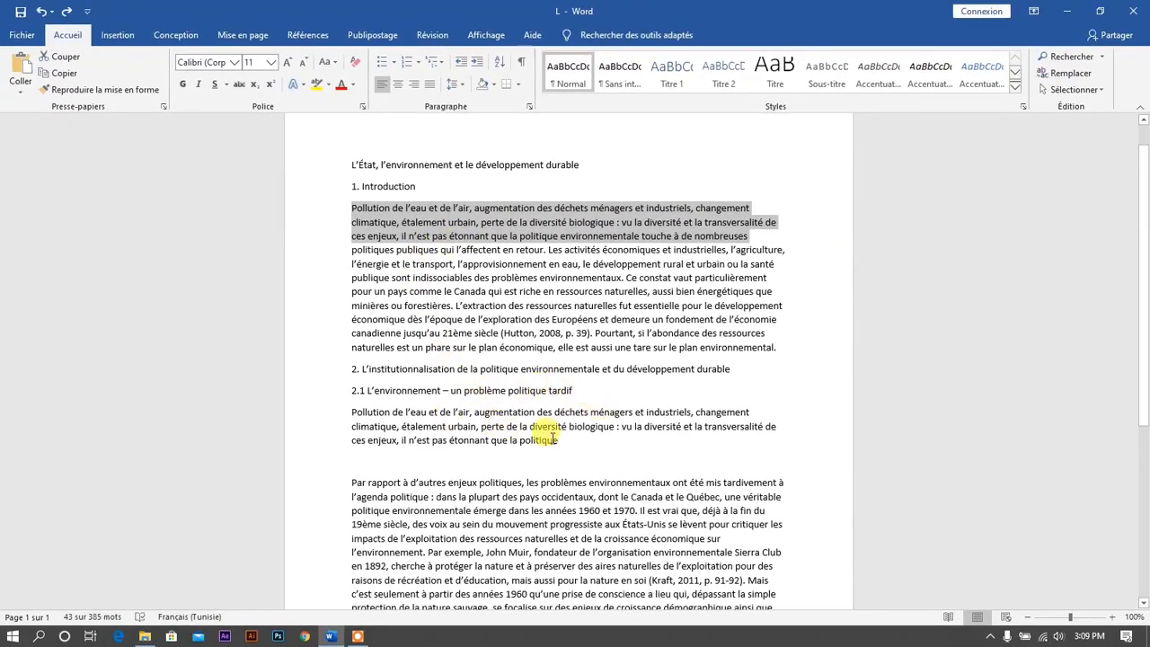
- Paste the copied text on the empty line below the 2.1 section's paragraph
left_click(382, 461)
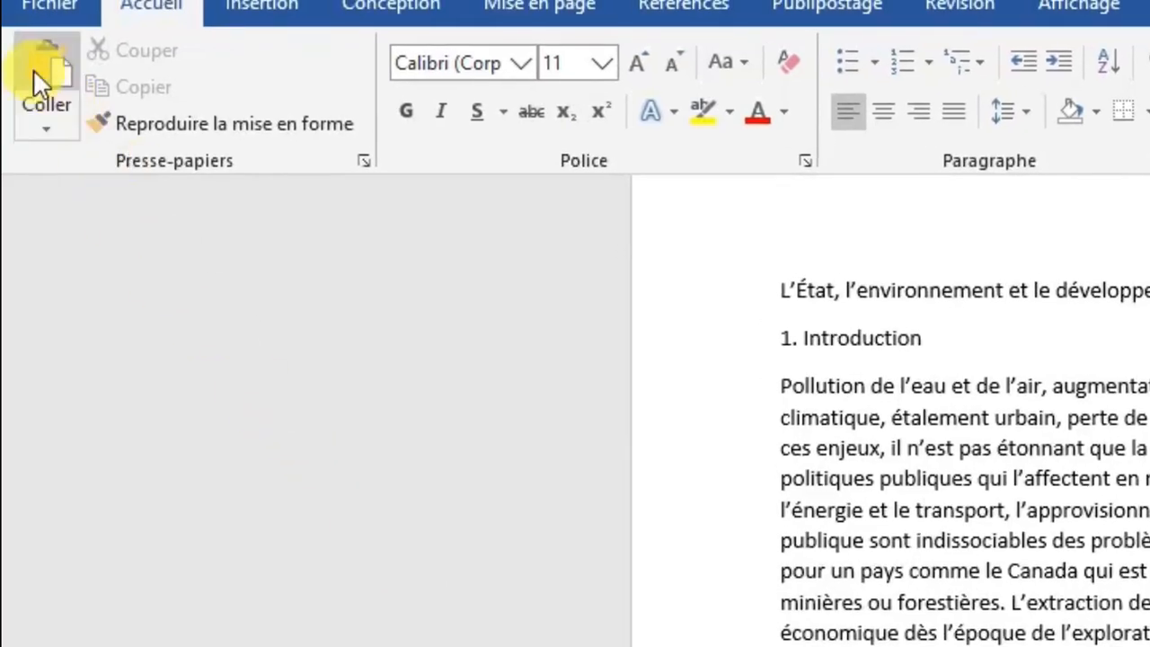
left_click(48, 78)
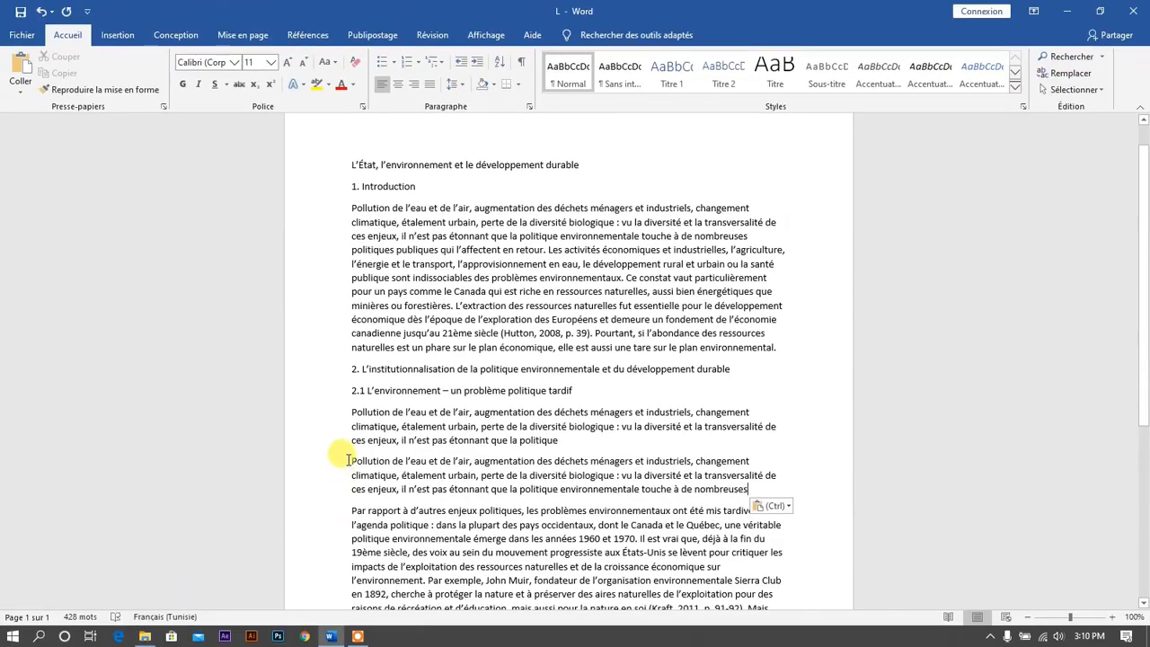
- Cut the pasted text back out of the 2.1 section
left_click_drag(350, 460, 752, 490)
key("ctrl+c")
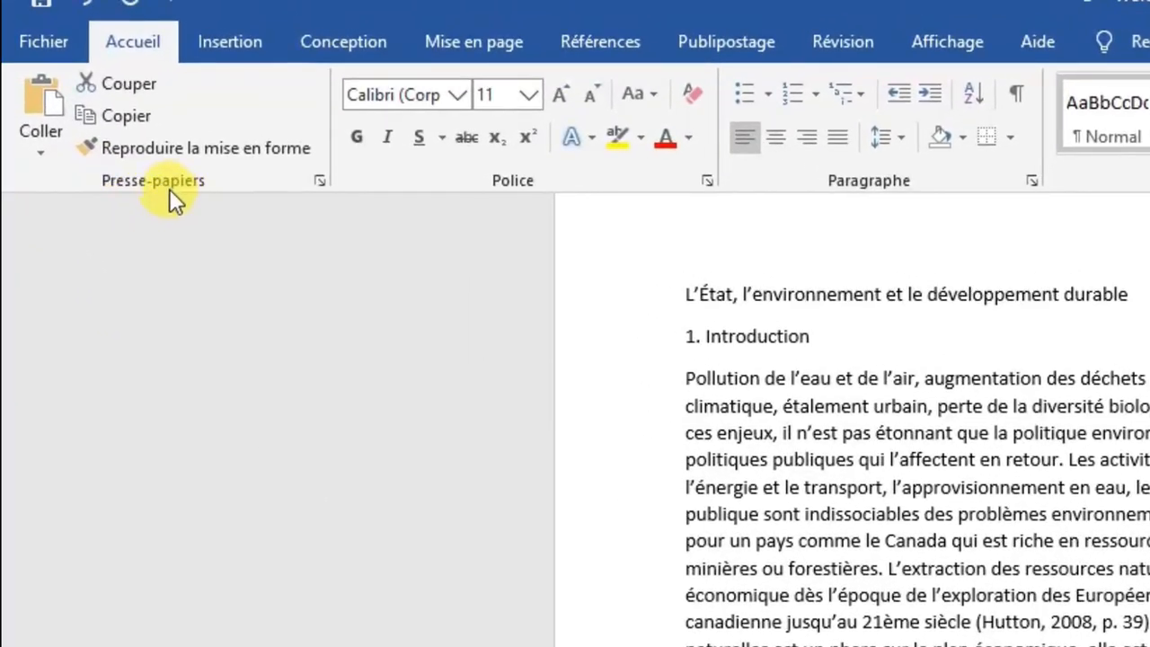
left_click(125, 82)
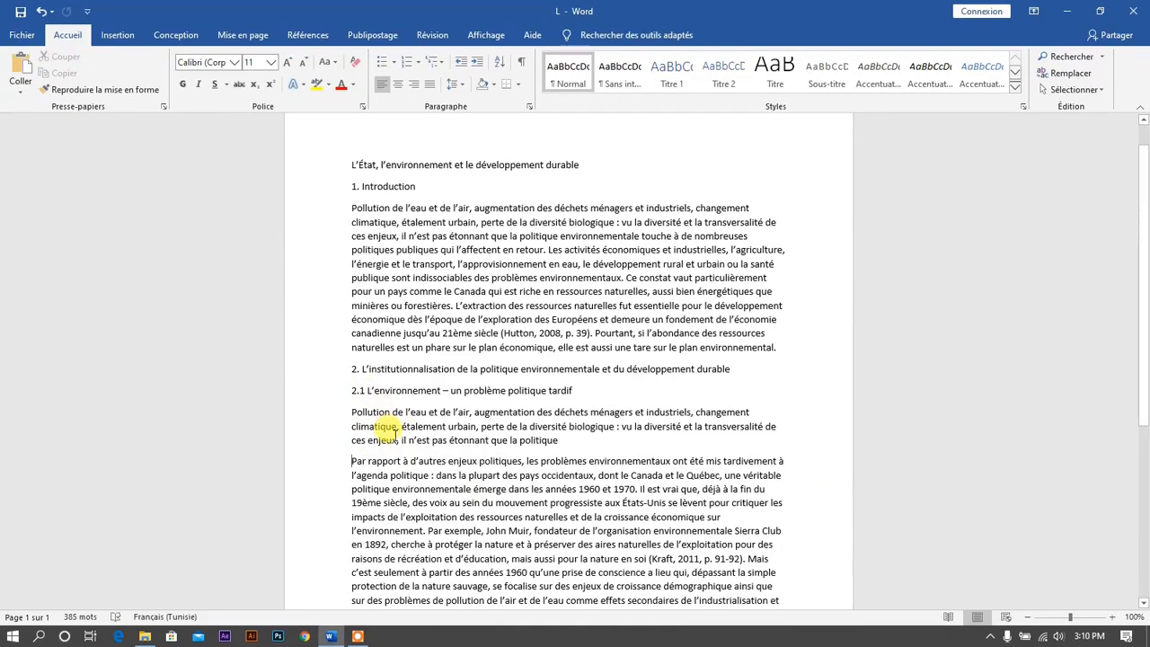
- Start a new line after the 2.1 paragraph ending with 'politique' and paste the copied text there
left_click(567, 442)
key("Return")
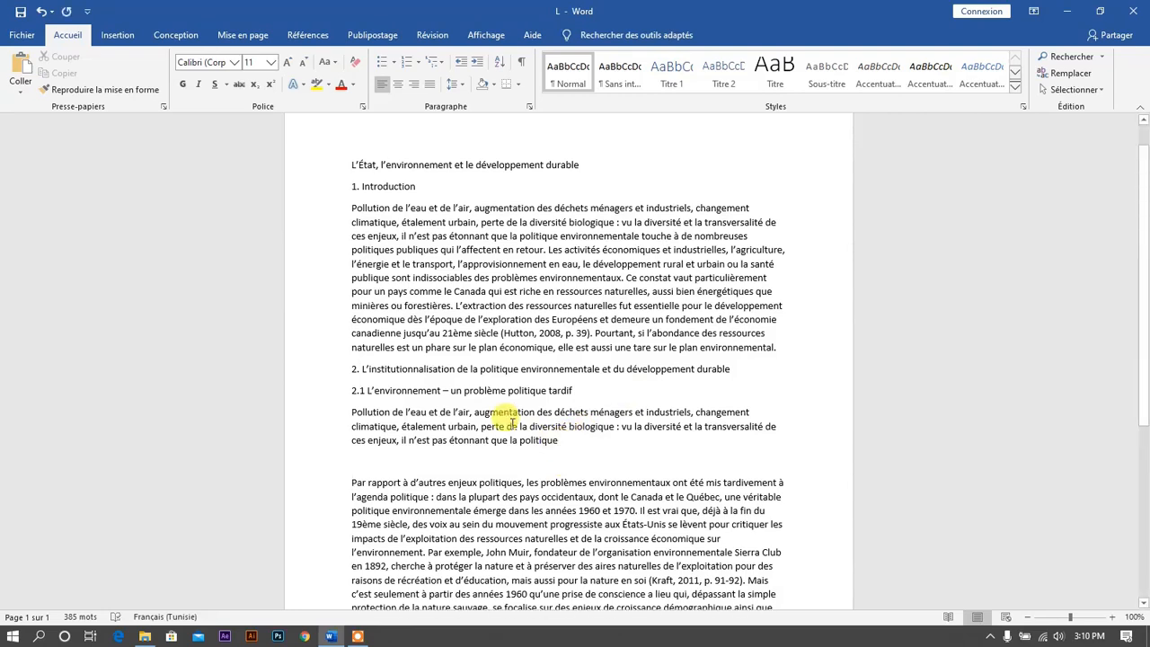
left_click(23, 72)
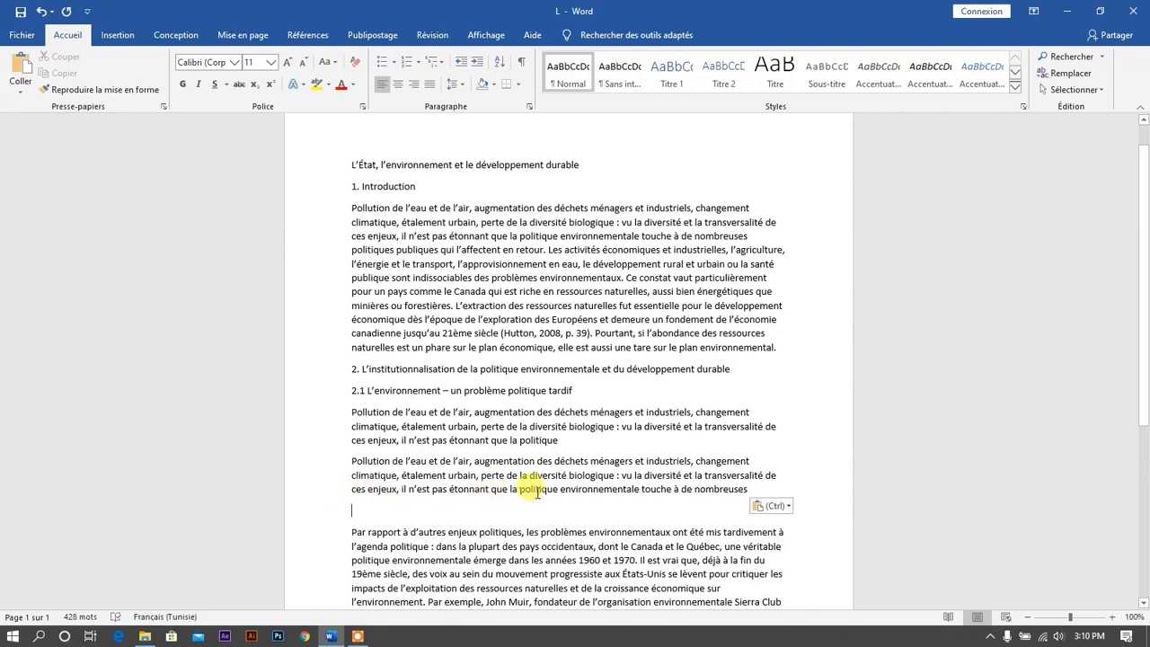
- Copy the newly pasted paragraph using the context menu
left_click_drag(351, 461, 739, 497)
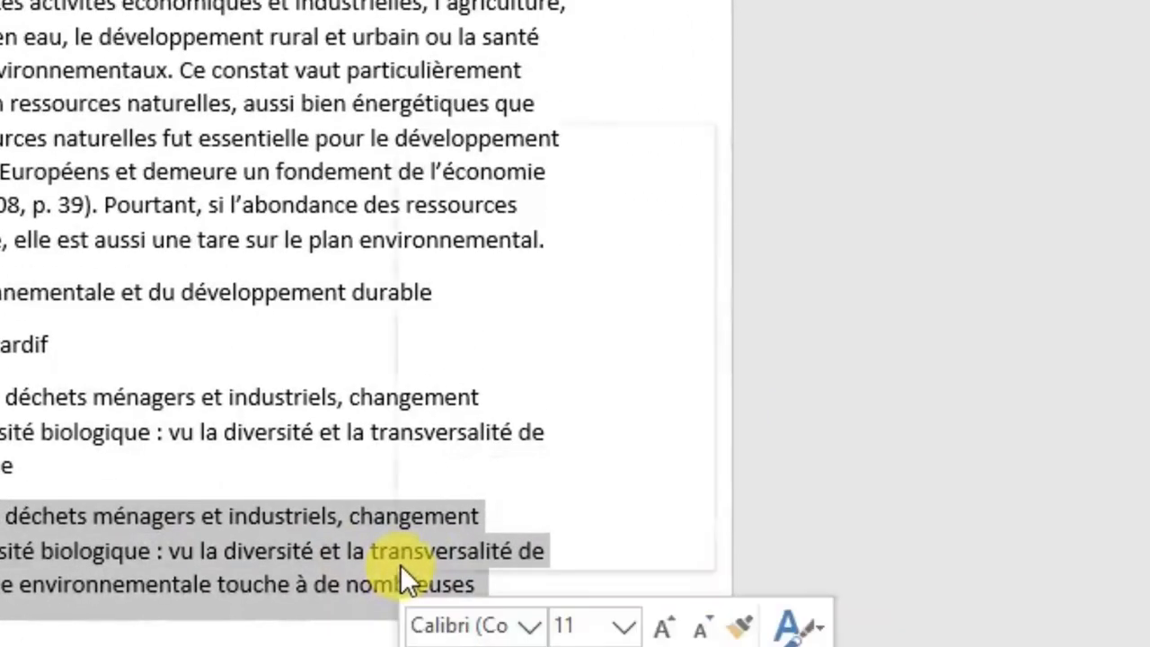
right_click(643, 479)
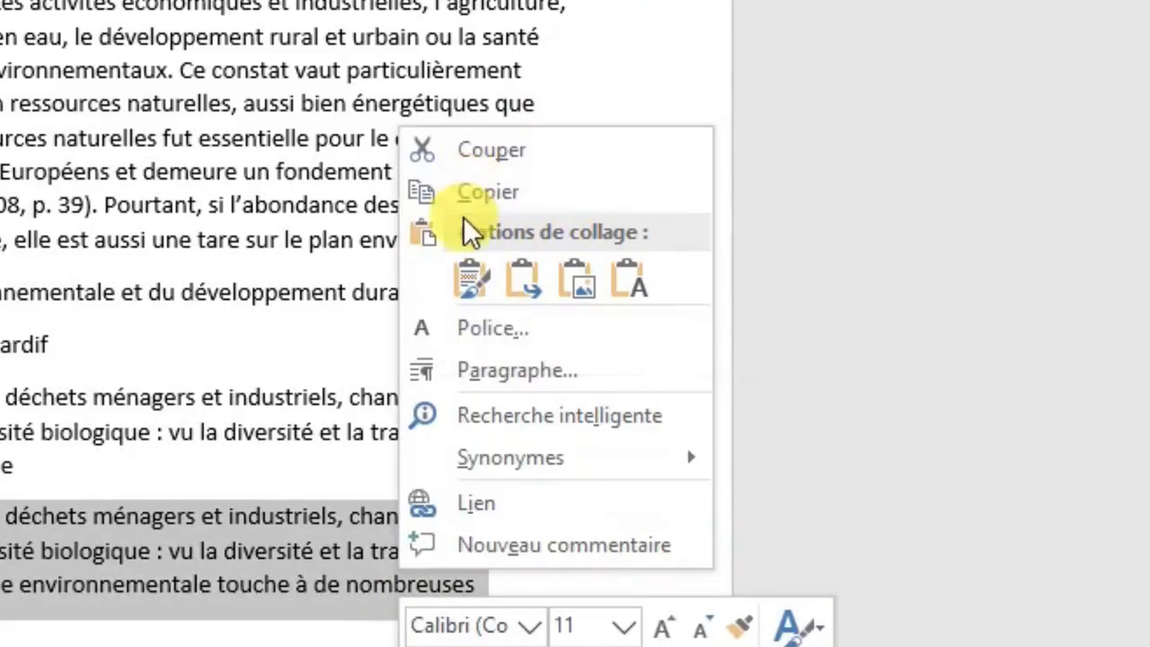
left_click(501, 190)
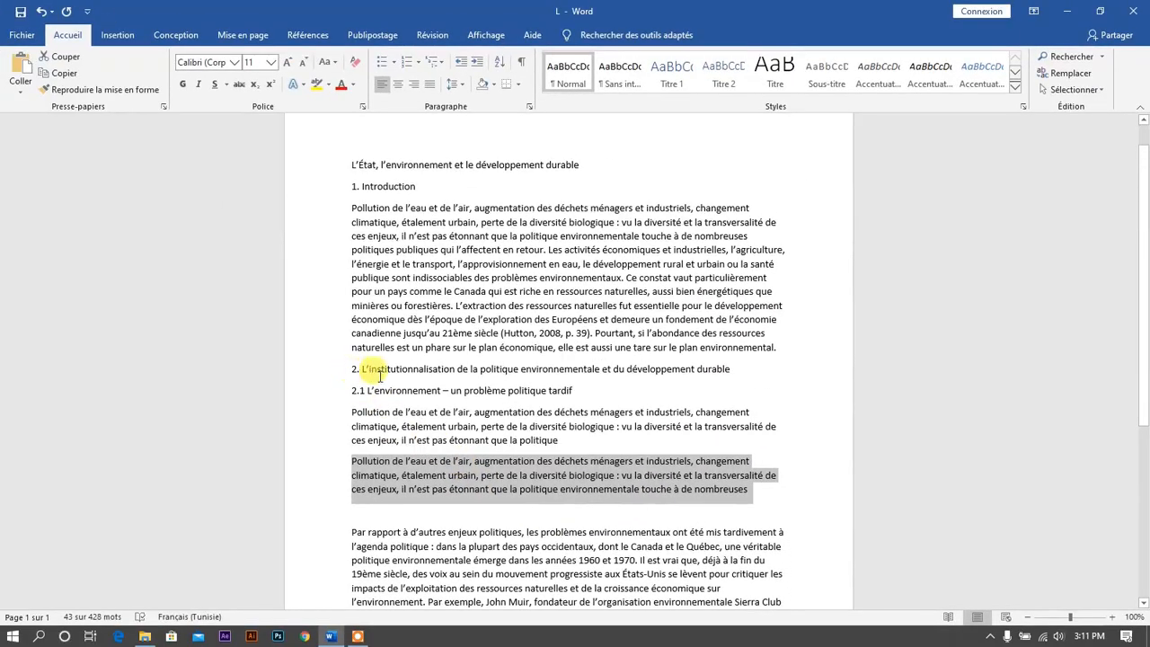
- Add a new line after the 2.1 heading and paste the paragraph there keeping source formatting
left_click(572, 390)
key("Return")
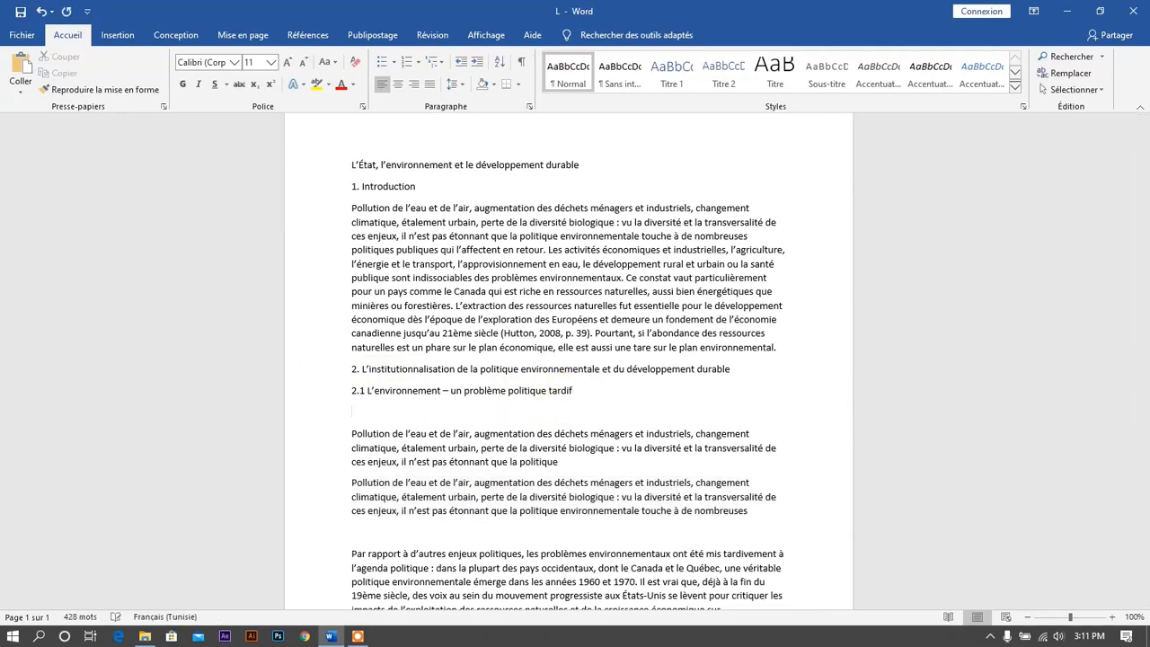
right_click(355, 413)
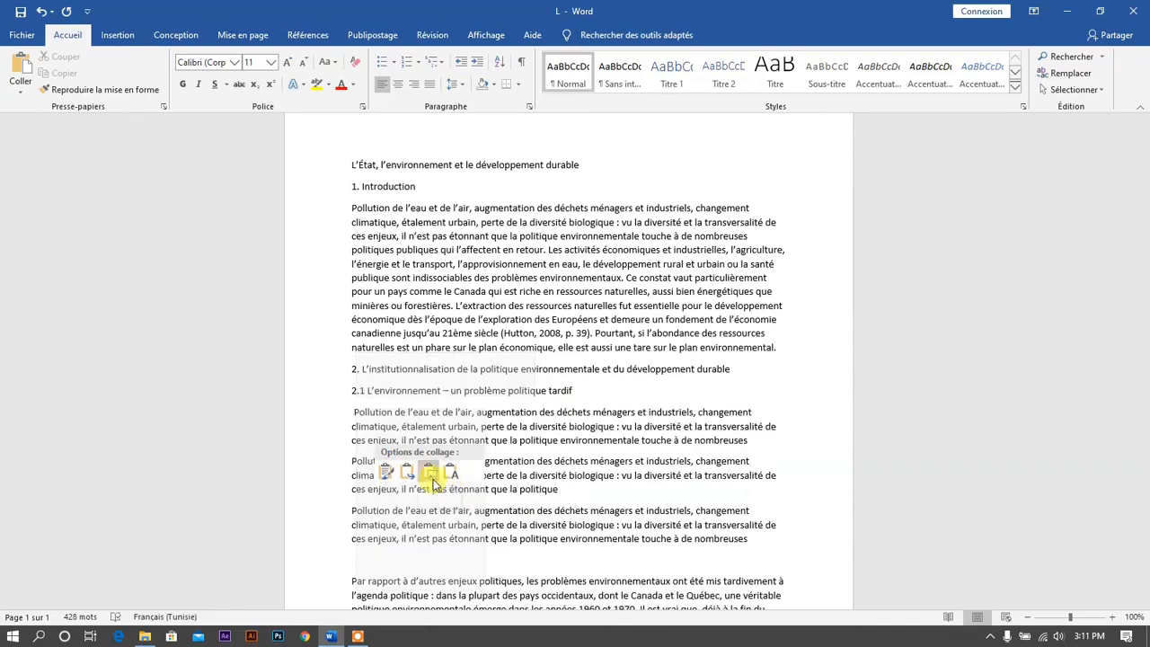
left_click(386, 474)
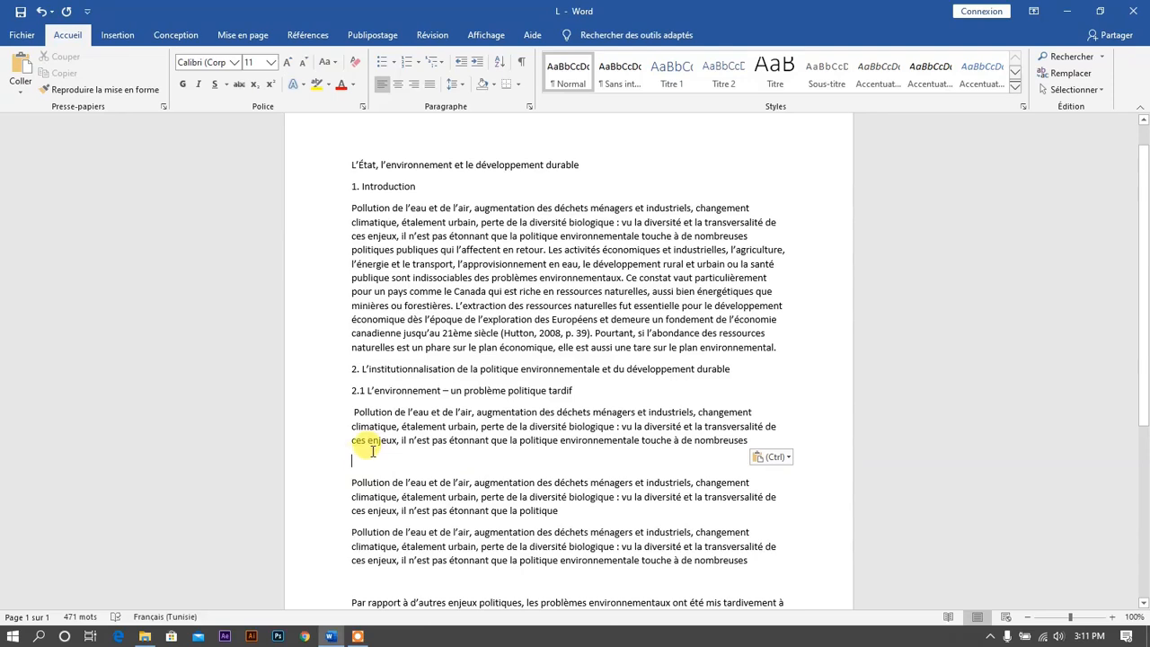
- Cut the paragraph just pasted below the 2.1 heading using the context menu
left_click_drag(358, 463, 333, 407)
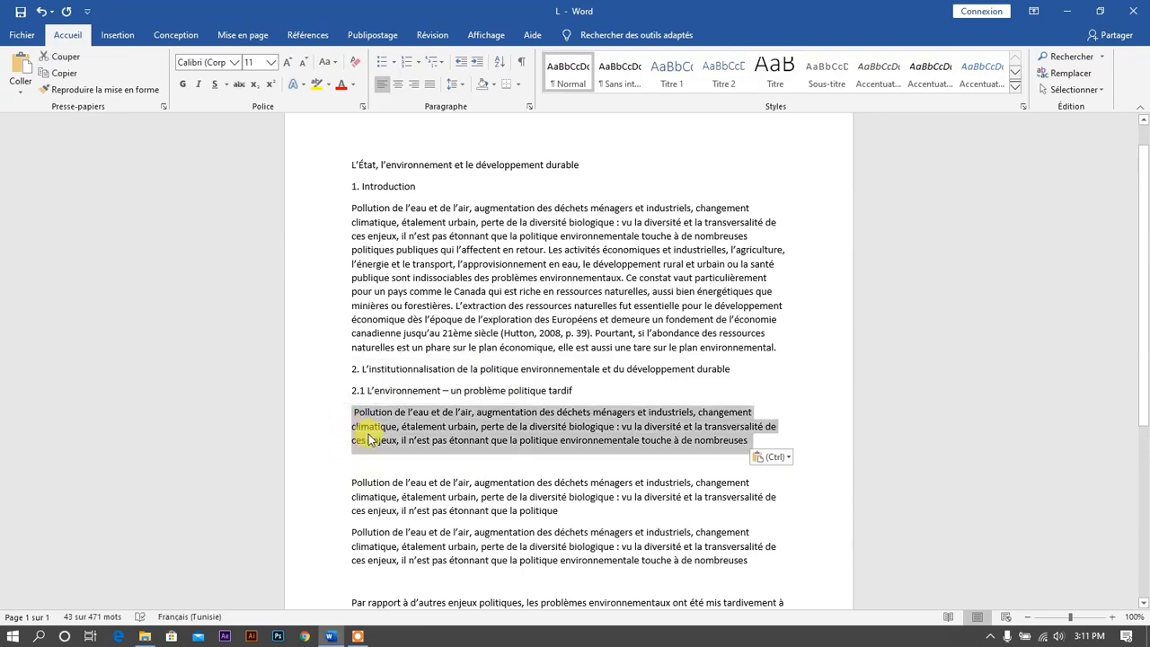
right_click(368, 437)
left_click(406, 444)
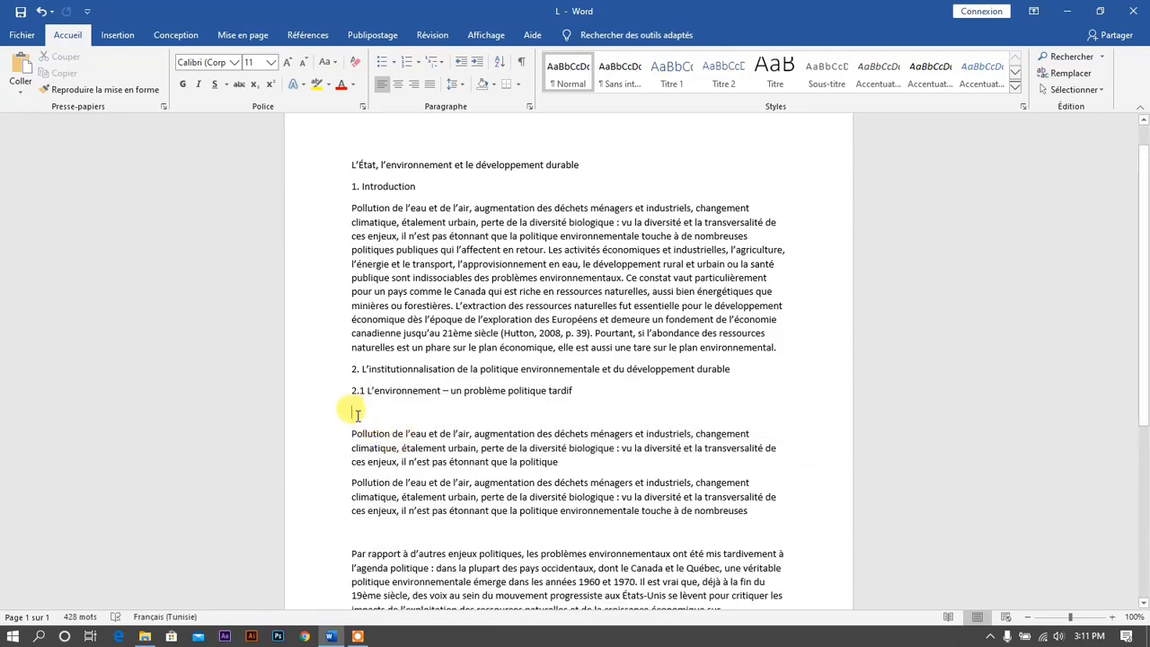
- Paste the cut paragraph back on the empty line below the 2.1 heading
right_click(357, 412)
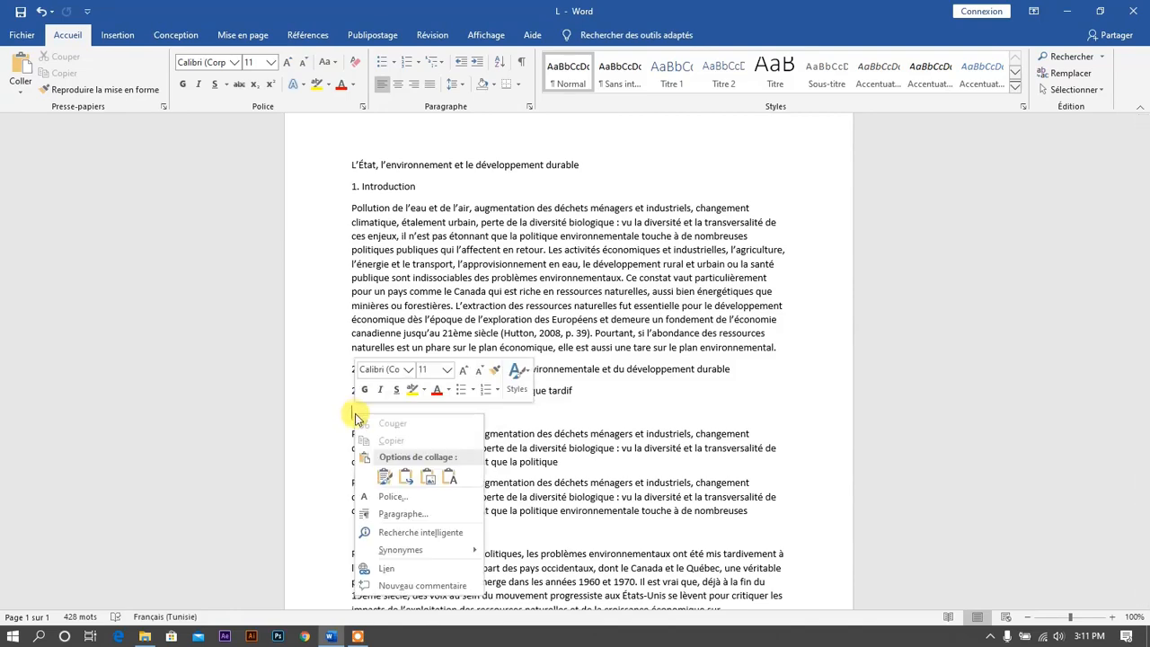
left_click(381, 477)
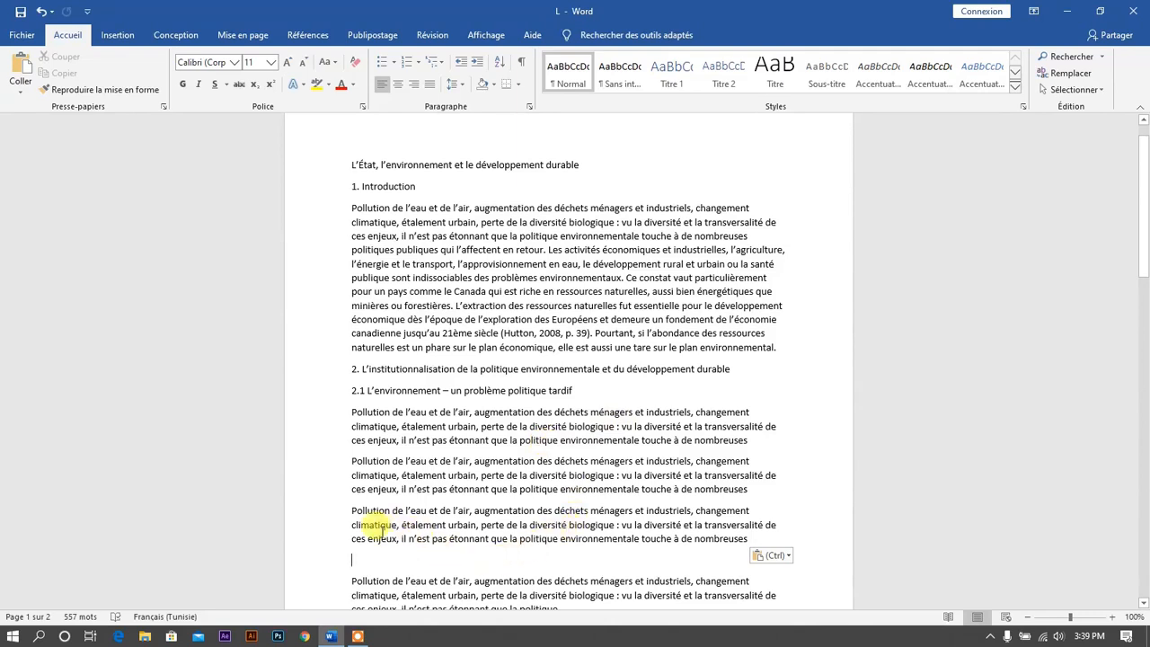
- Copy the third paragraph under 2.1 and paste it on a new line directly below the 2.1 heading
left_click_drag(349, 512, 747, 539)
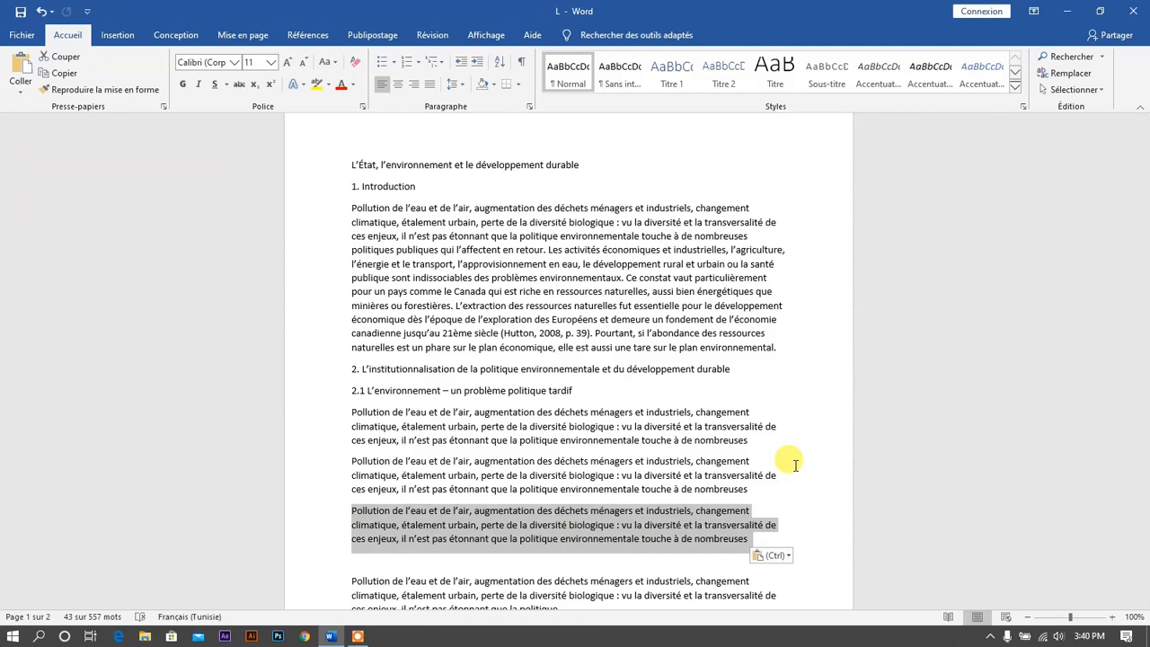
key("ctrl+c")
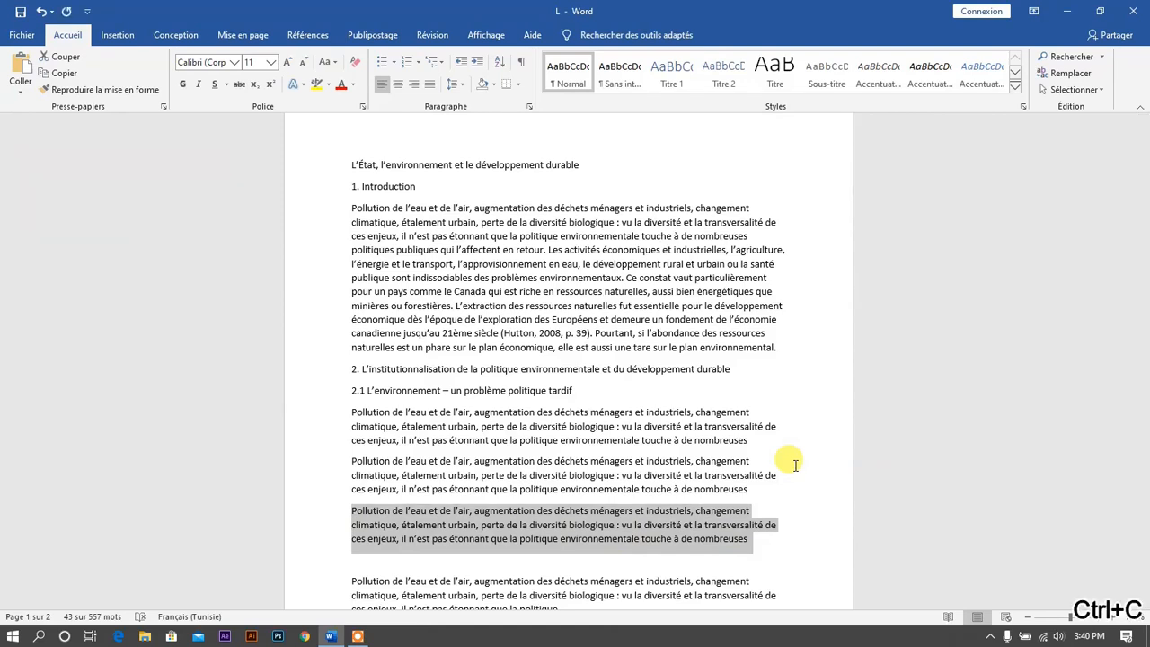
left_click(529, 557)
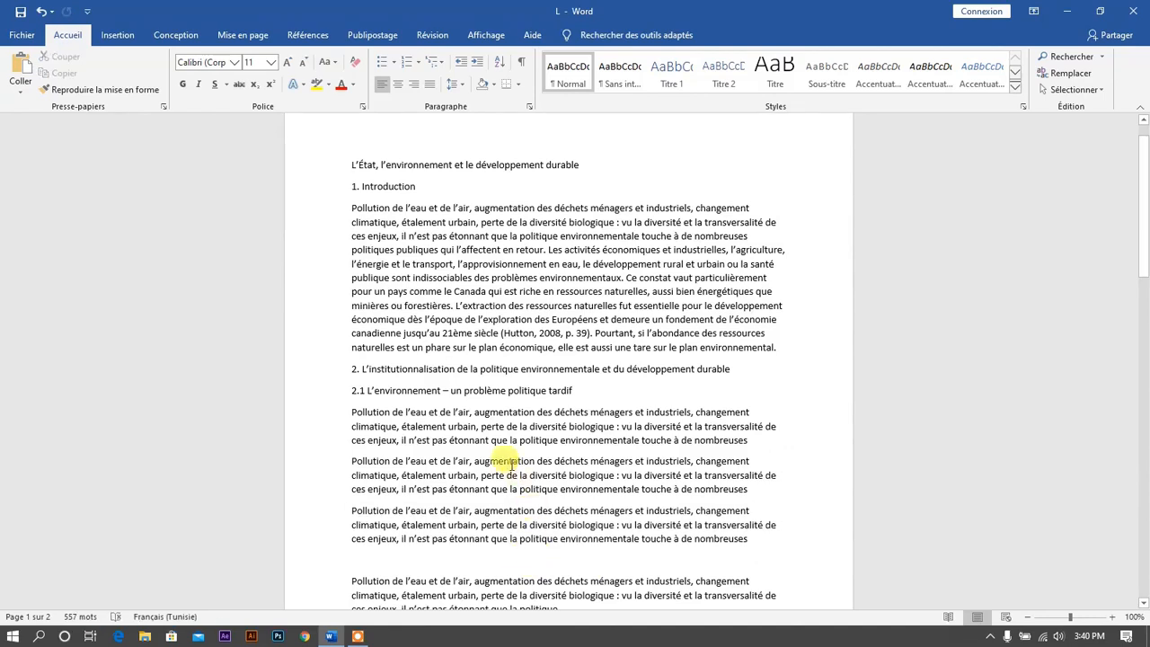
left_click(608, 394)
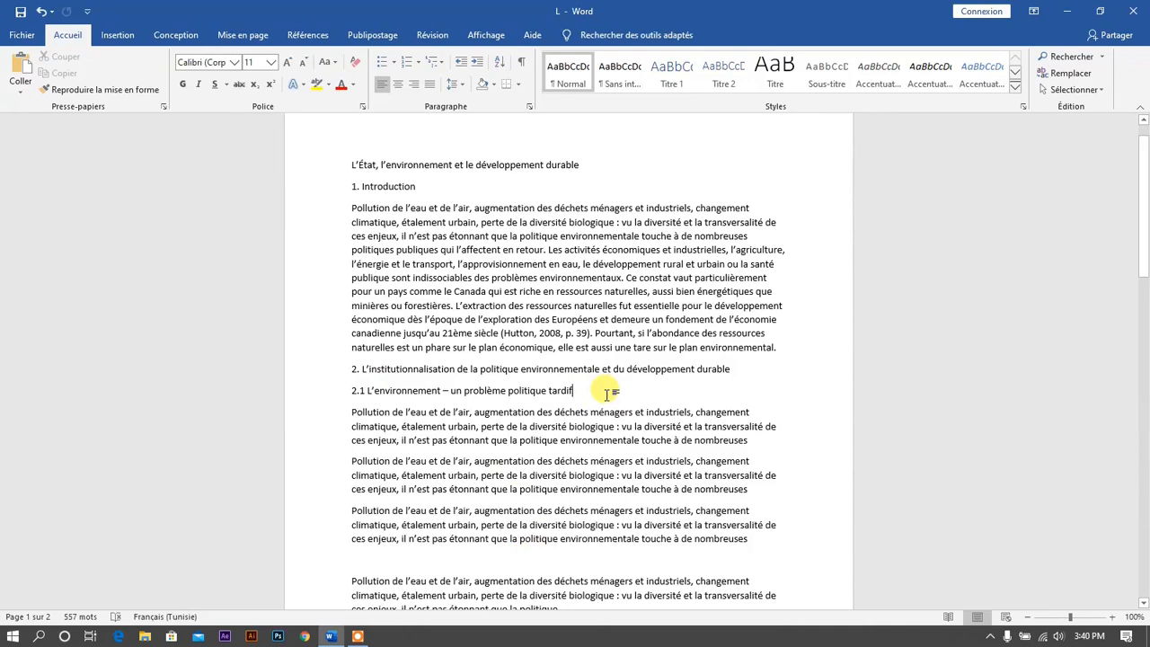
key("Return")
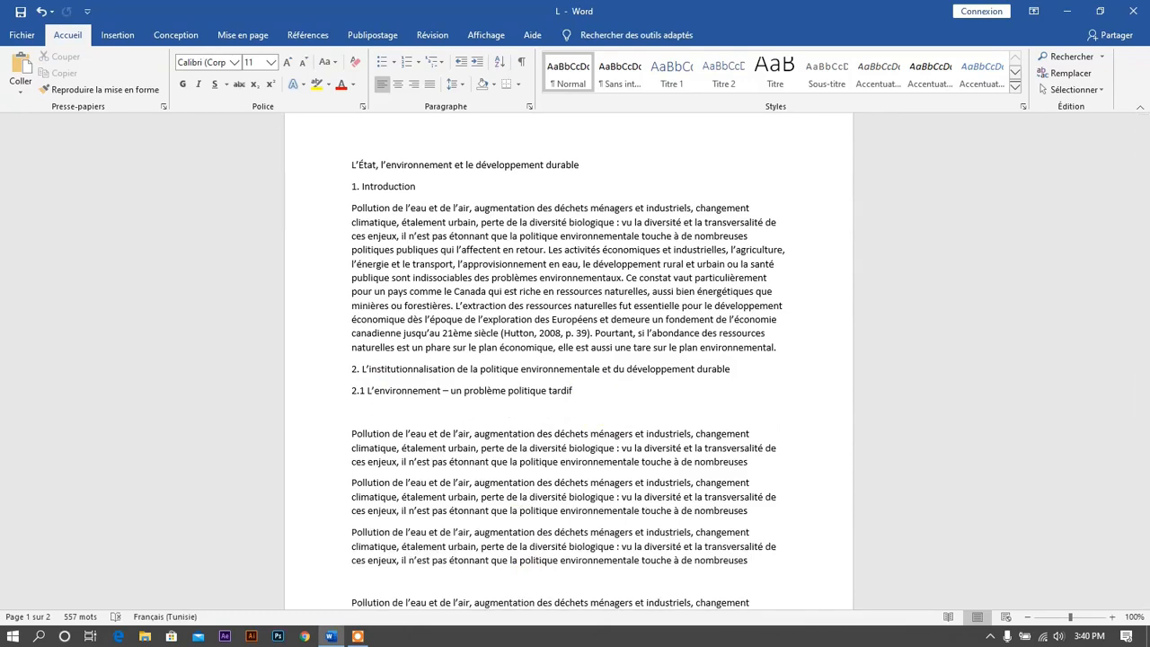
key("ctrl+v")
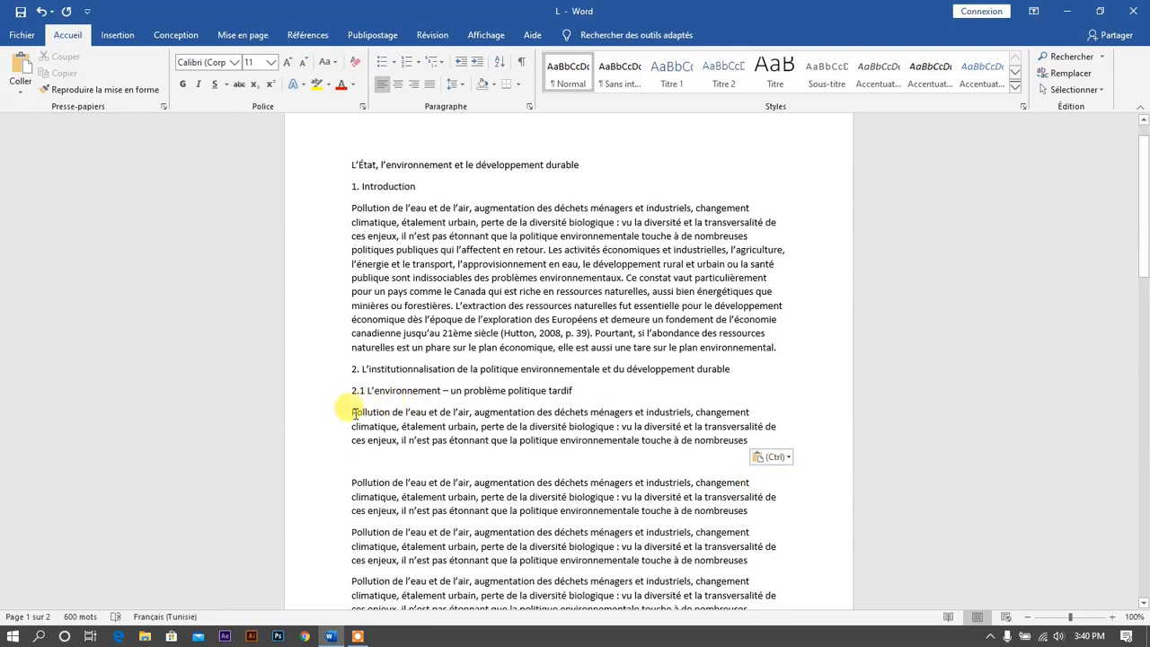
- Cut the paragraph below the 2.1 heading and paste it back in the same place
left_click_drag(351, 412, 753, 444)
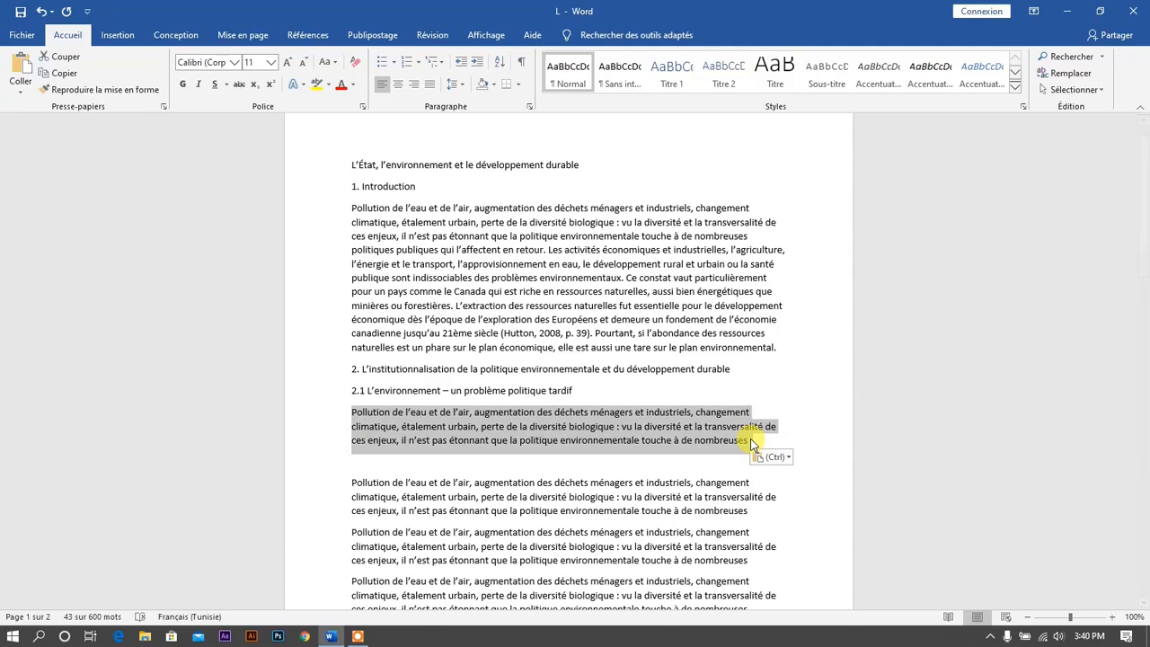
key("ctrl+x")
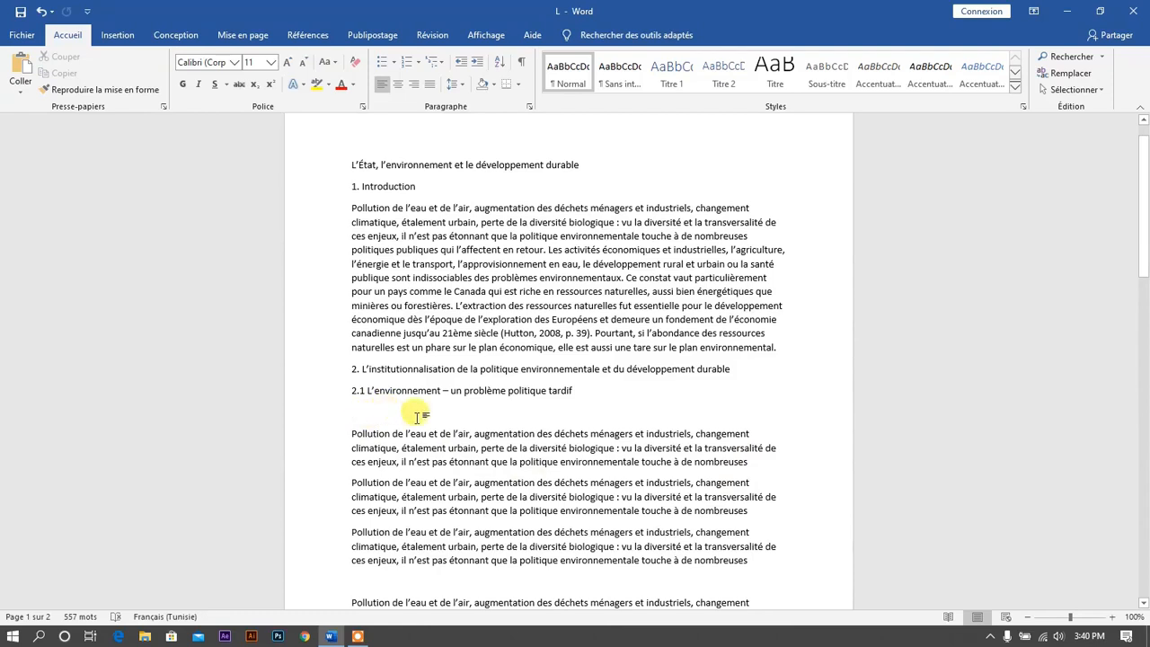
key("ctrl+v")
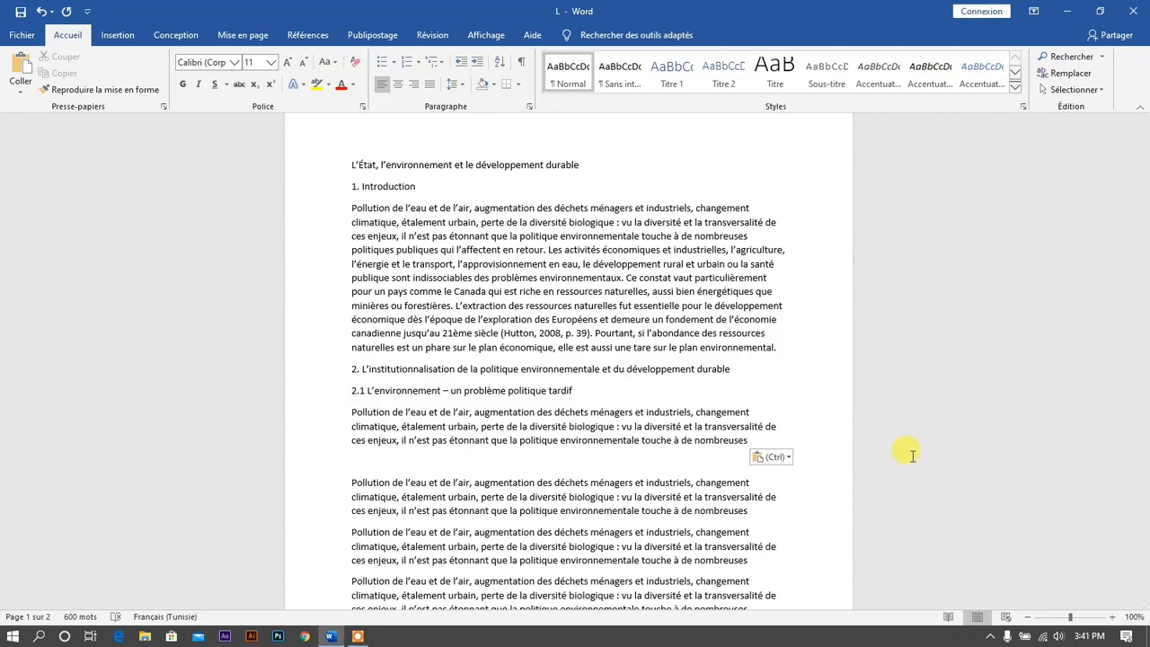
- Paste the same paragraph once more below the first paragraph under the 2.1 heading
key("ctrl+c")
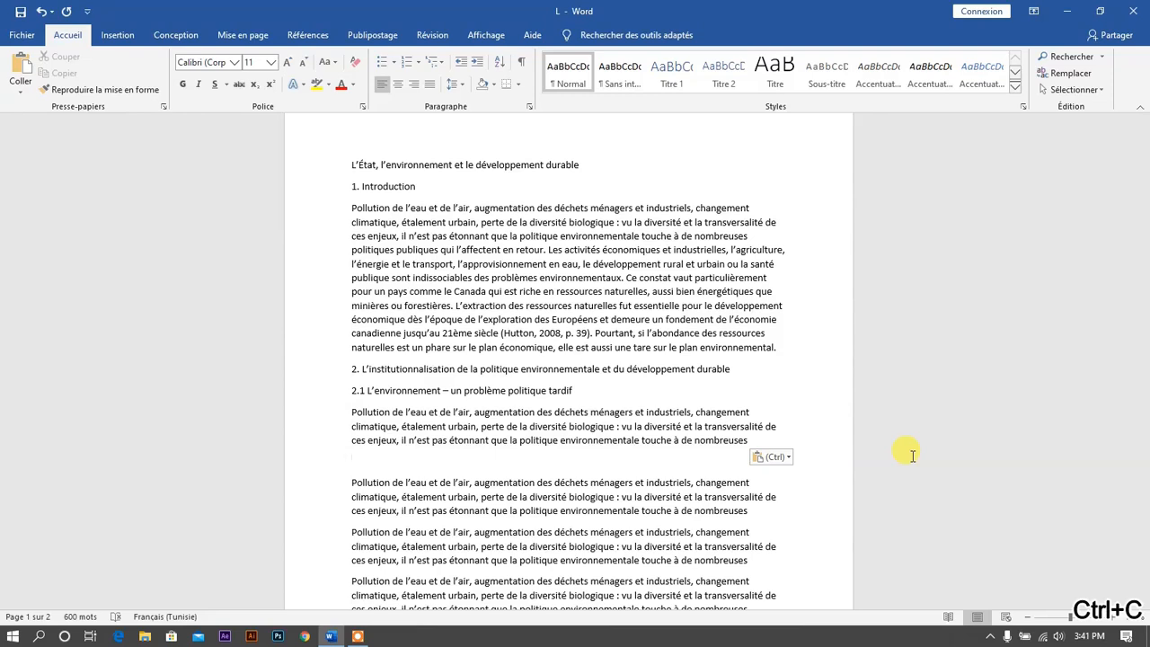
key("ctrl+v")
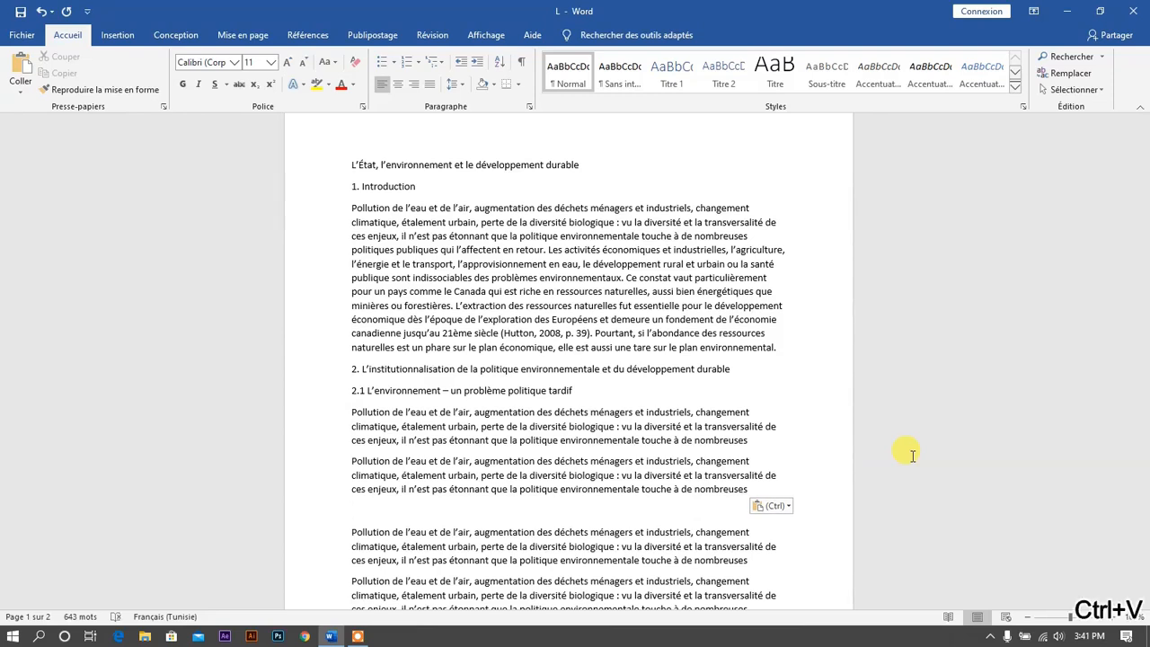
key("ctrl+x")
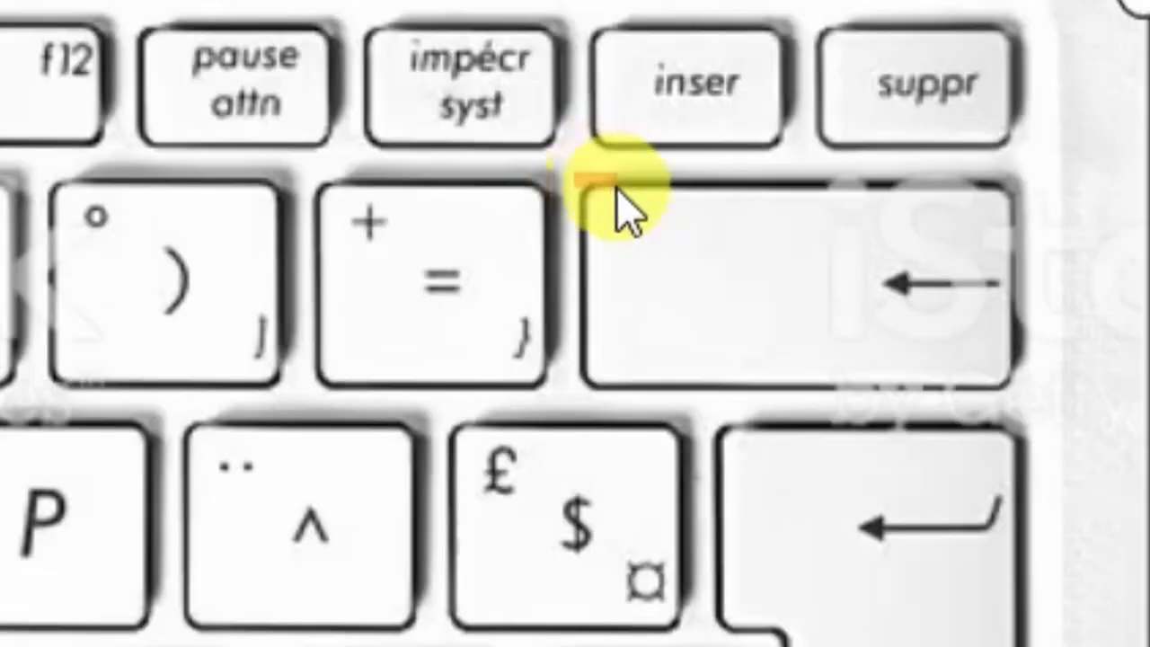
- Erase characters to the left of the cursor before 'des' in the introduction's first line, removing 'augmentation'
left_click_drag(576, 173, 1047, 407)
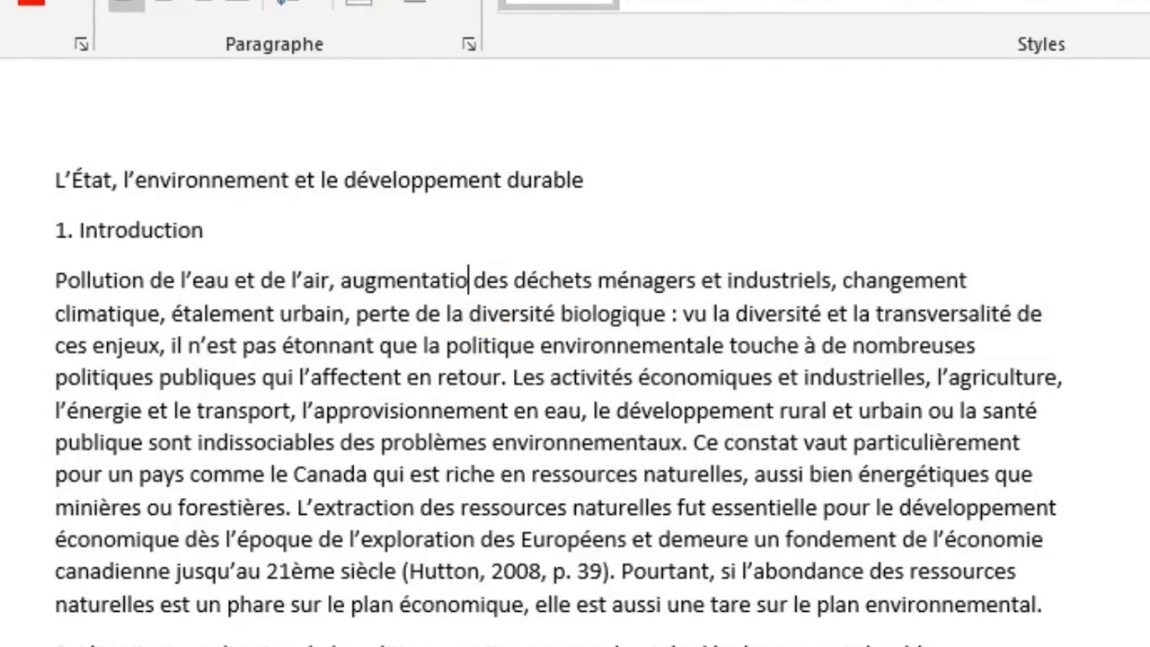
key("BackSpace")
key("BackSpace")
key("BackSpace")
key("BackSpace")
key("BackSpace")
key("BackSpace")
key("BackSpace")
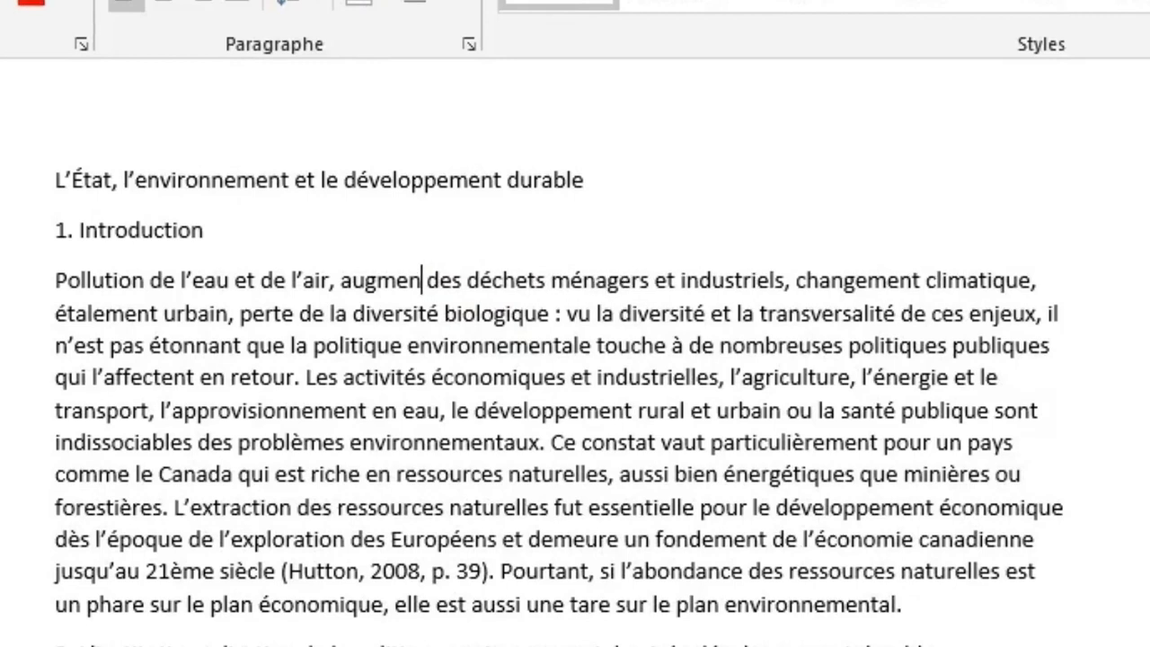
key("BackSpace")
key("BackSpace")
key("BackSpace")
key("BackSpace")
key("BackSpace")
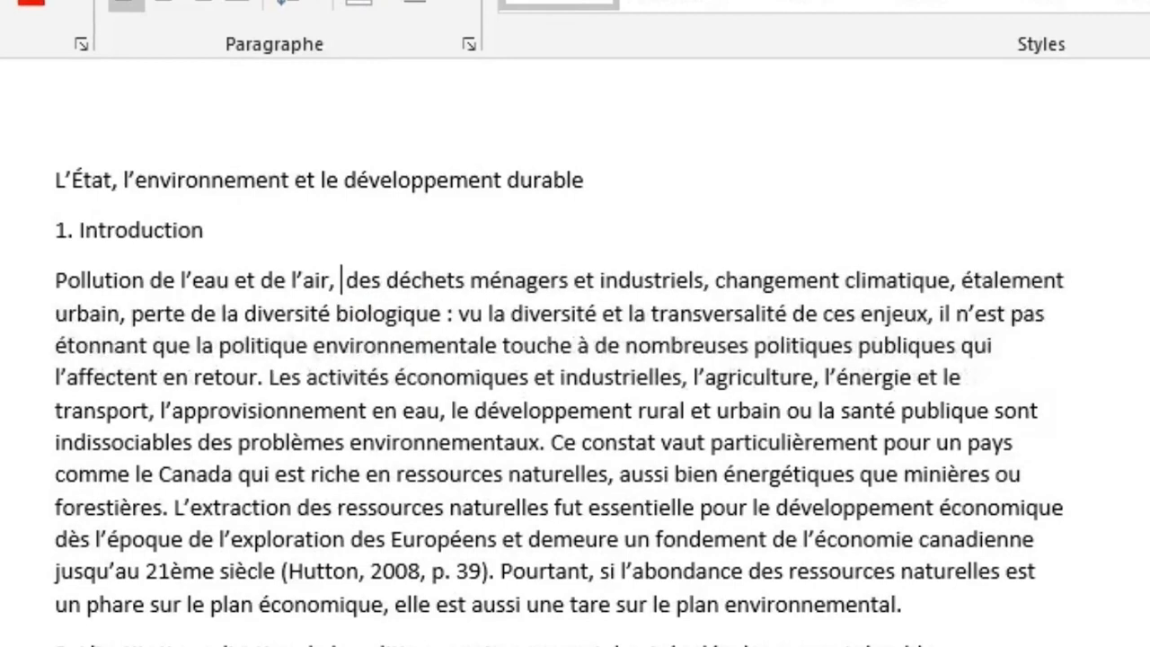
key("BackSpace")
key("BackSpace")
key("BackSpace")
key("BackSpace")
key("BackSpace")
key("BackSpace")
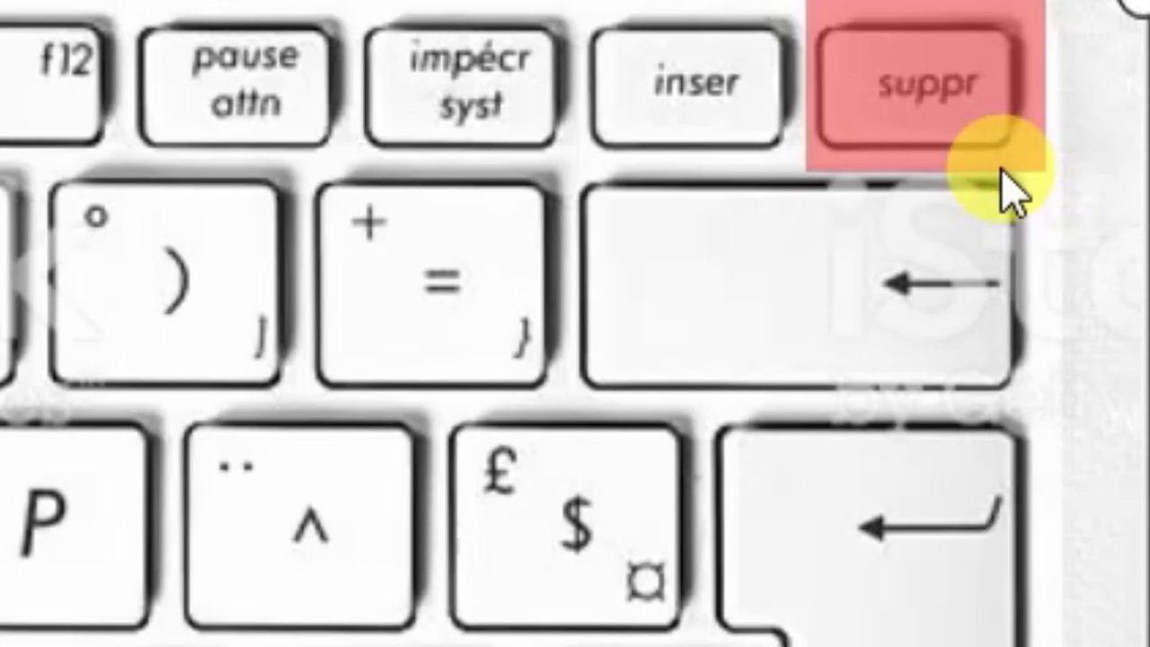
- Delete characters to the right of the cursor in the introduction's first line
key("Delete")
key("Delete")
key("Delete")
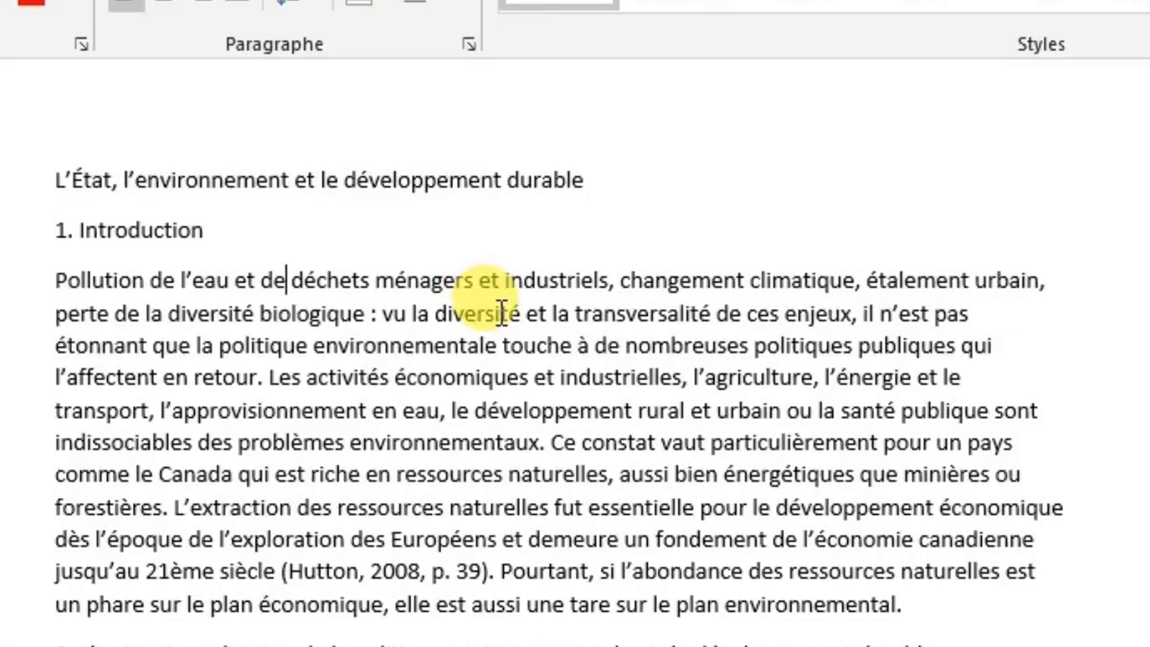
- Keep deleting characters to the right of the cursor in the introduction's first line, removing 'échets ménagers et industriels, chan'
key("Delete")
key("Delete")
key("Delete")
key("Delete")
key("Delete")
key("Delete")
key("Delete")
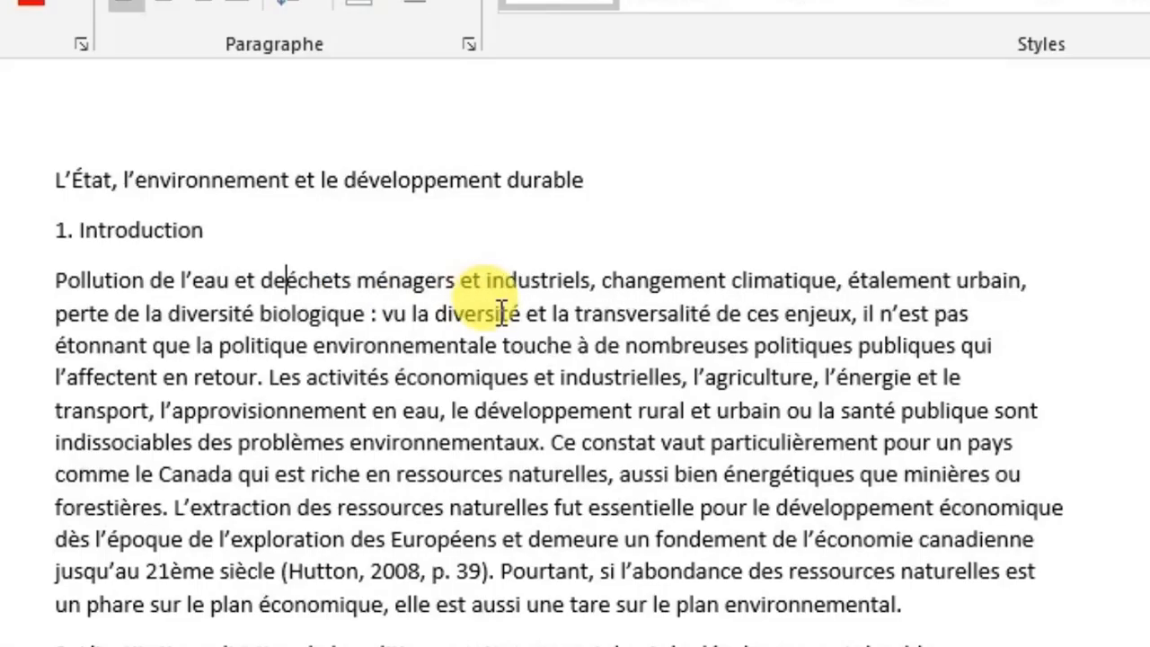
key("Delete")
key("Delete")
key("Delete")
key("Delete")
key("Delete")
key("Delete")
key("Delete")
key("Delete")
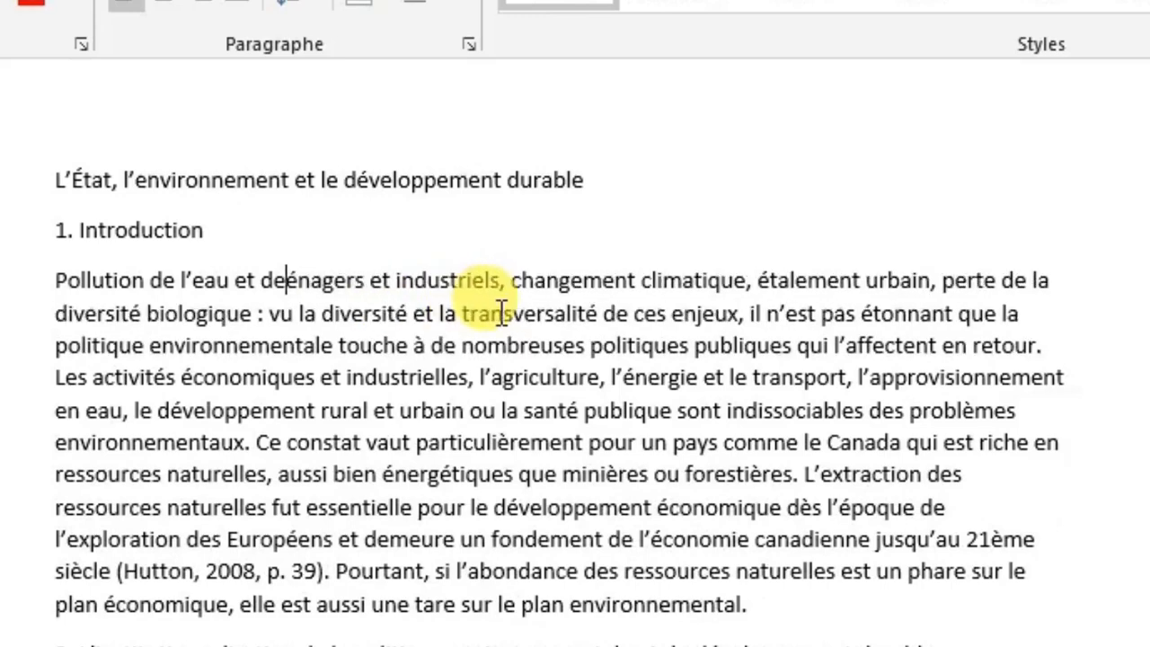
key("Delete")
key("Delete")
key("Delete")
key("Delete")
key("Delete")
key("Delete")
key("Delete")
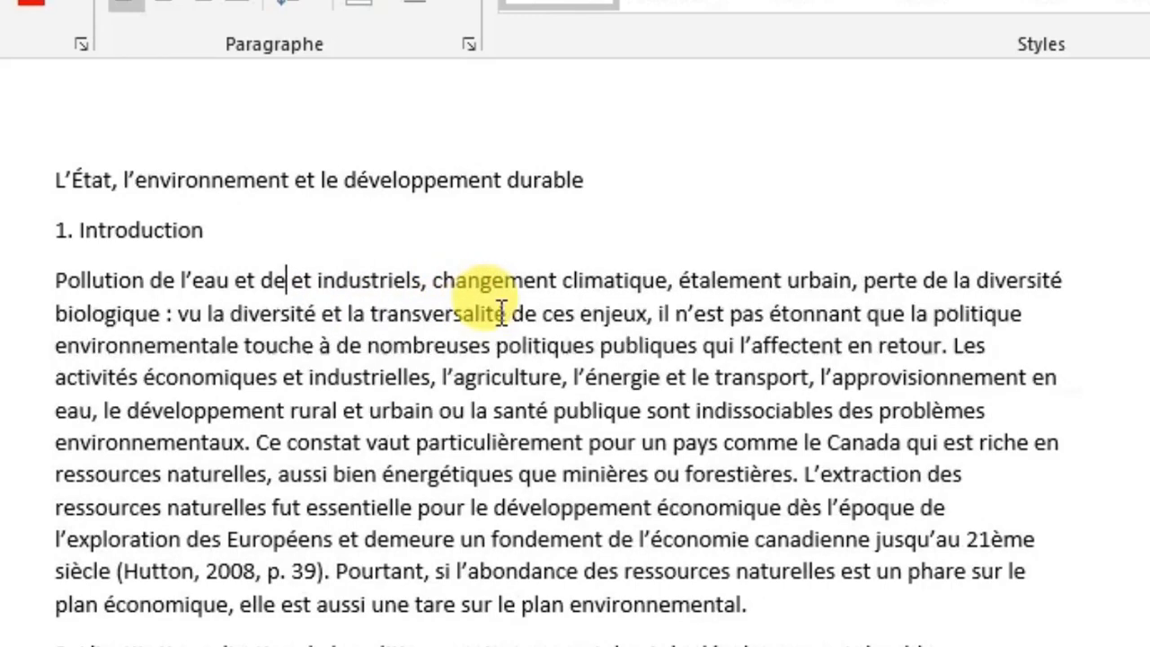
key("Delete")
key("Delete")
key("Delete")
key("Delete")
key("Delete")
key("Delete")
key("Delete")
key("Delete")
key("Delete")
key("Delete")
key("Delete")
key("Delete")
key("Delete")
key("Delete")
key("Delete")
key("Delete")
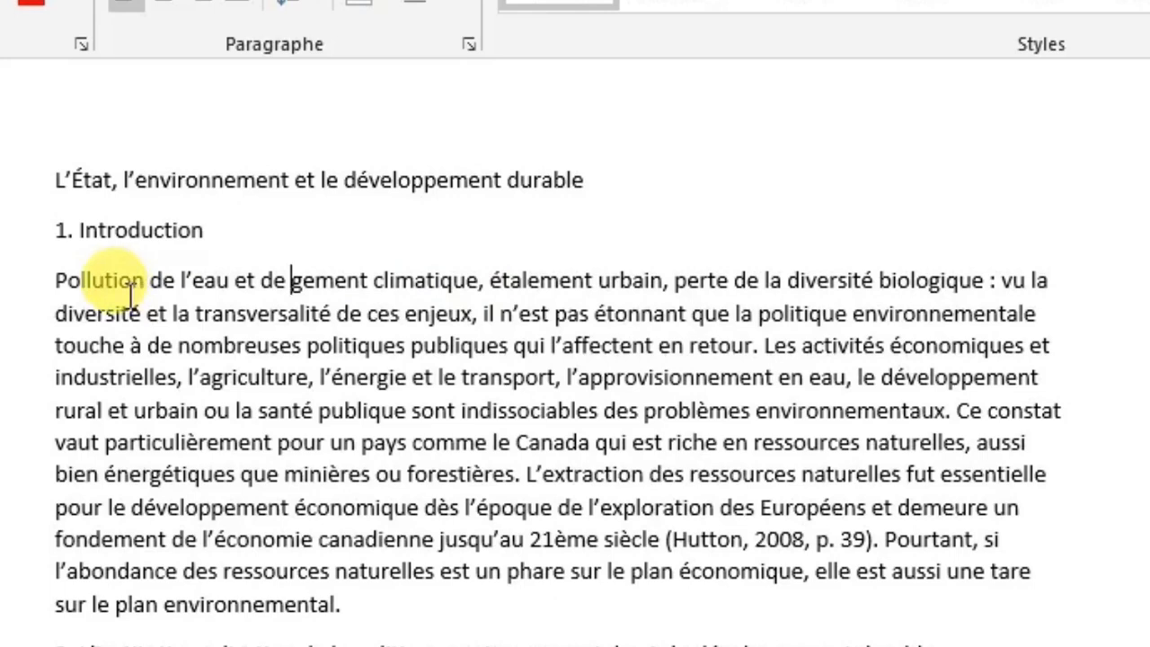
- Delete the word 'Pollution' at the start of the introduction and the word 'transversalité' in its second line
left_click(56, 281)
left_click_drag(75, 286, 146, 287)
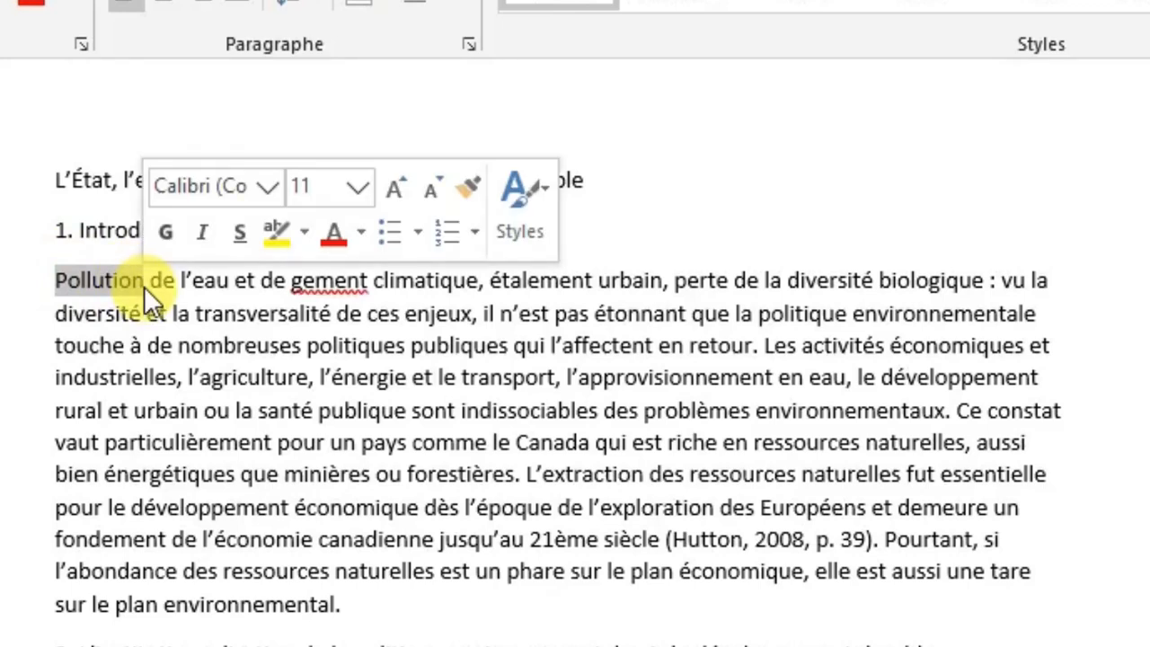
key("Delete")
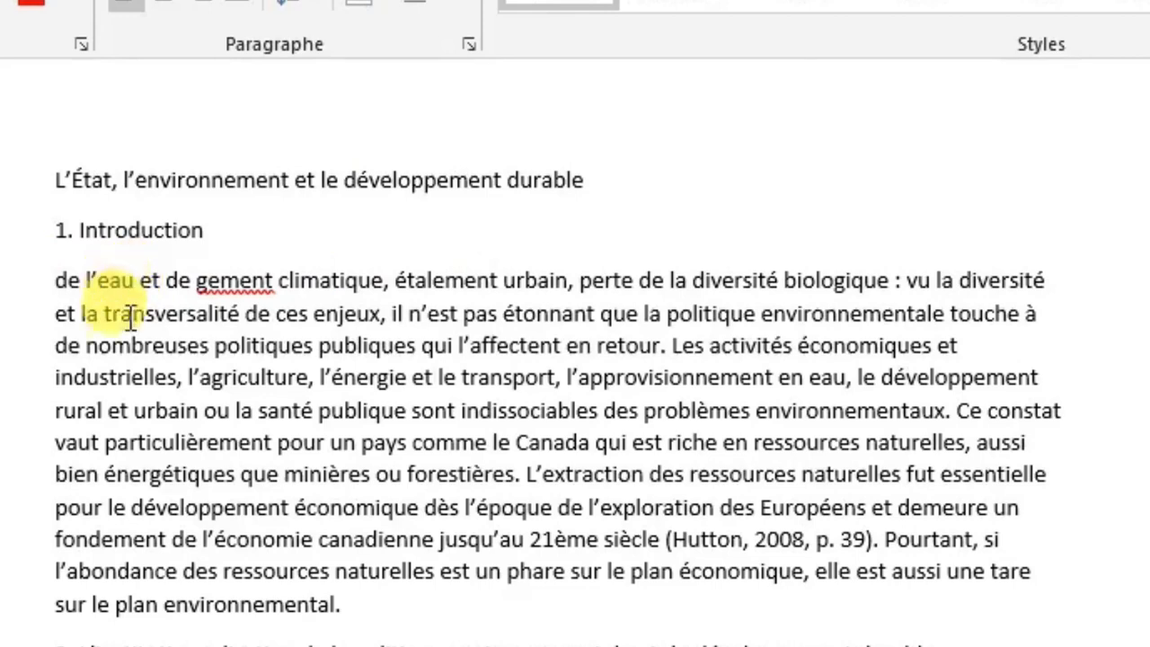
left_click_drag(104, 315, 244, 318)
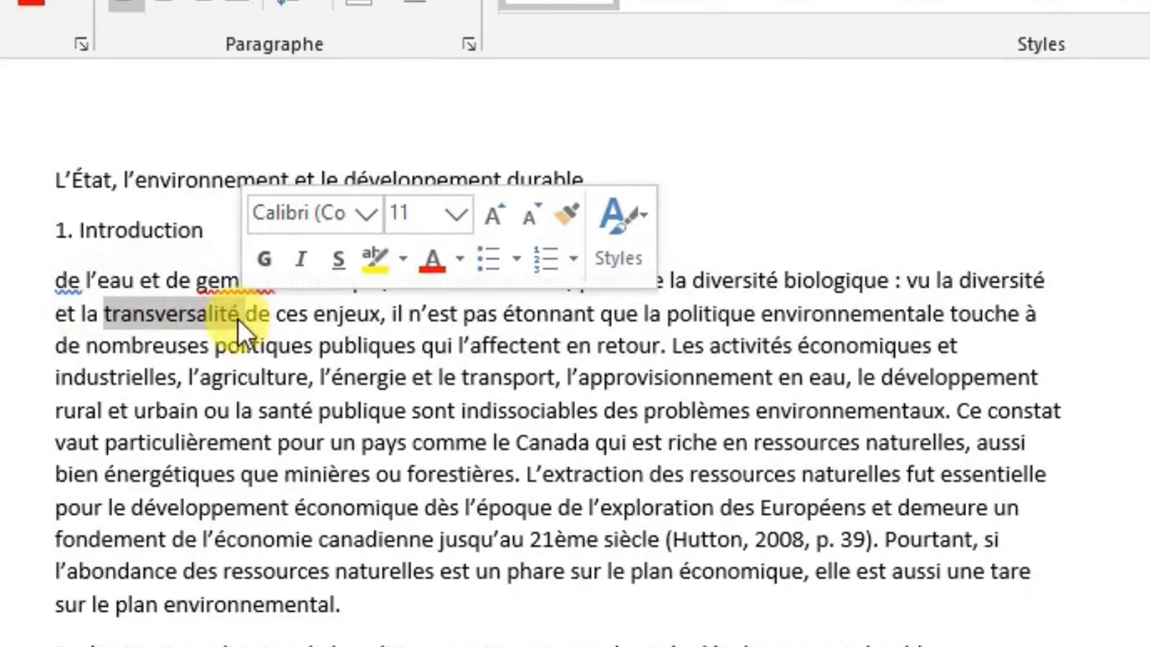
key("Delete")
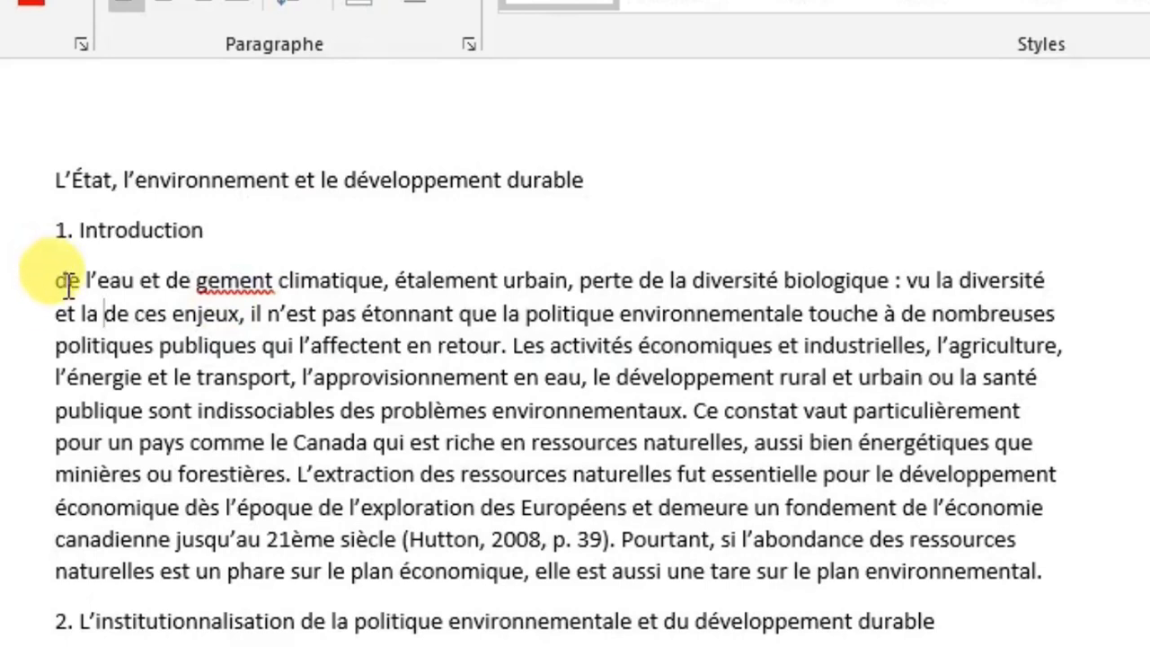
- Select the entire introduction paragraph and delete it
left_click_drag(56, 280, 1059, 576)
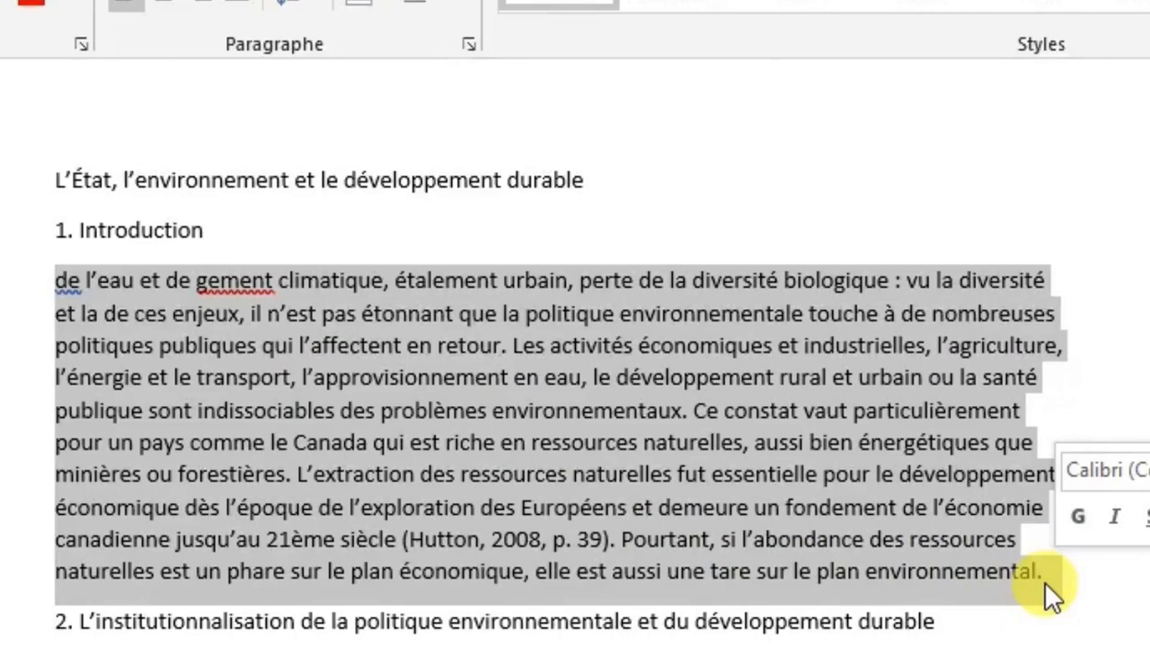
key("Delete")
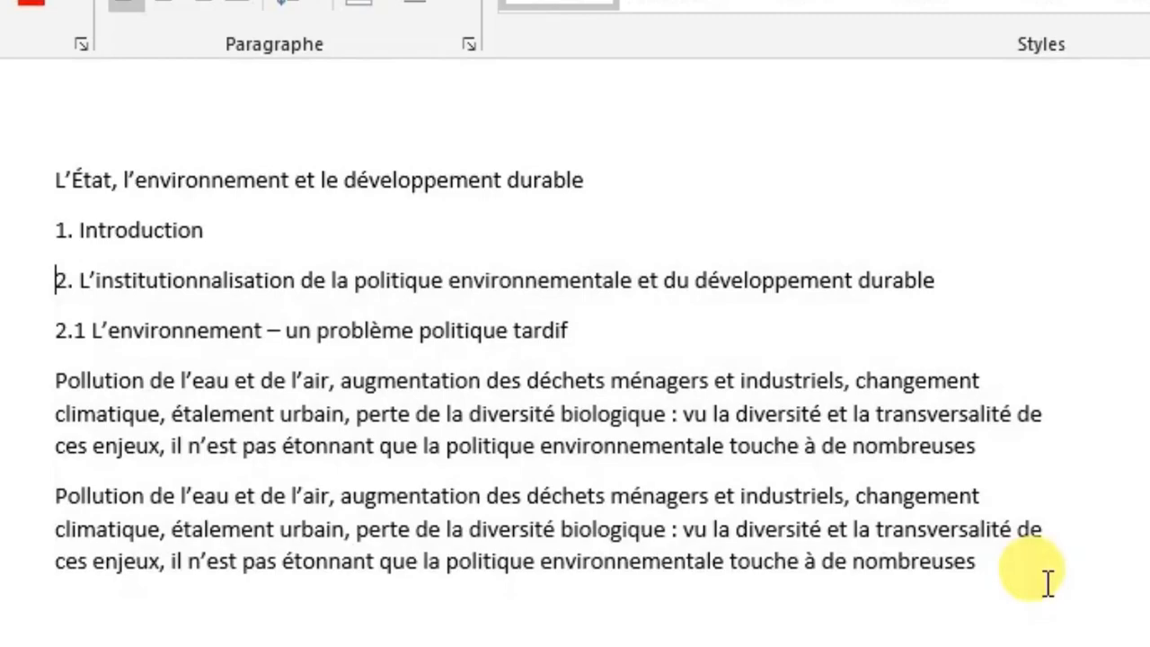